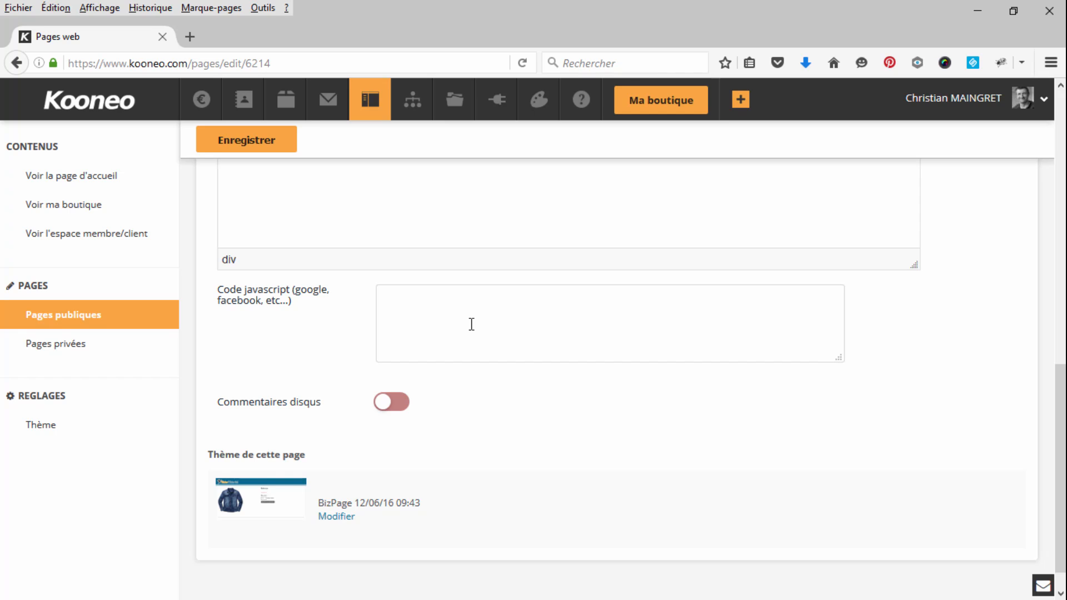
Open the free access form "Formation Camtasia de base" and remove the "formation gratuite" group from its contact groups.
click(462, 292)
scroll(509, 434, up, 9)
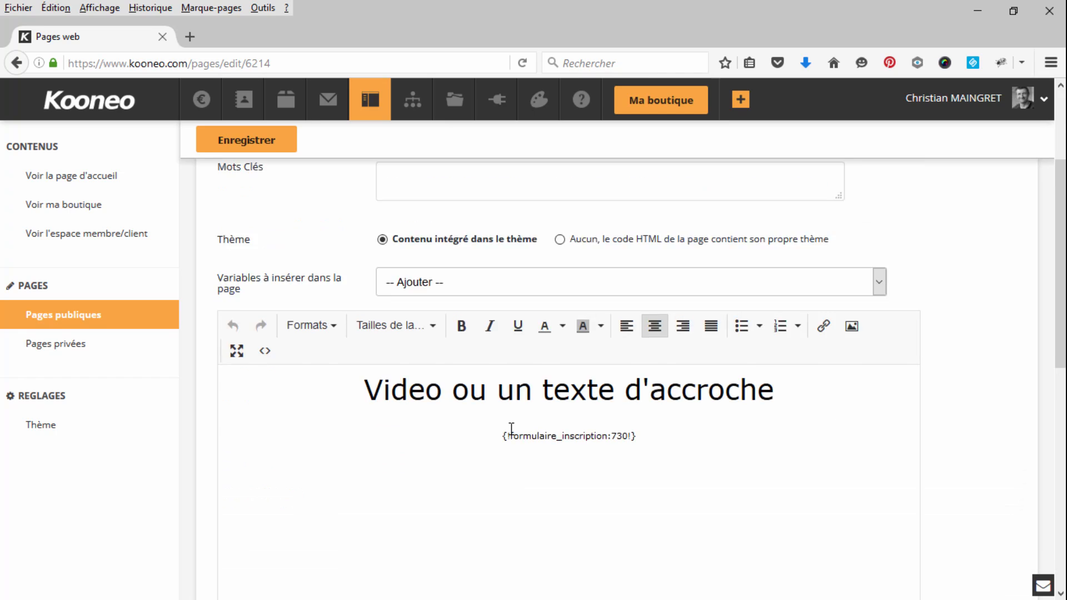
scroll(511, 429, up, 3)
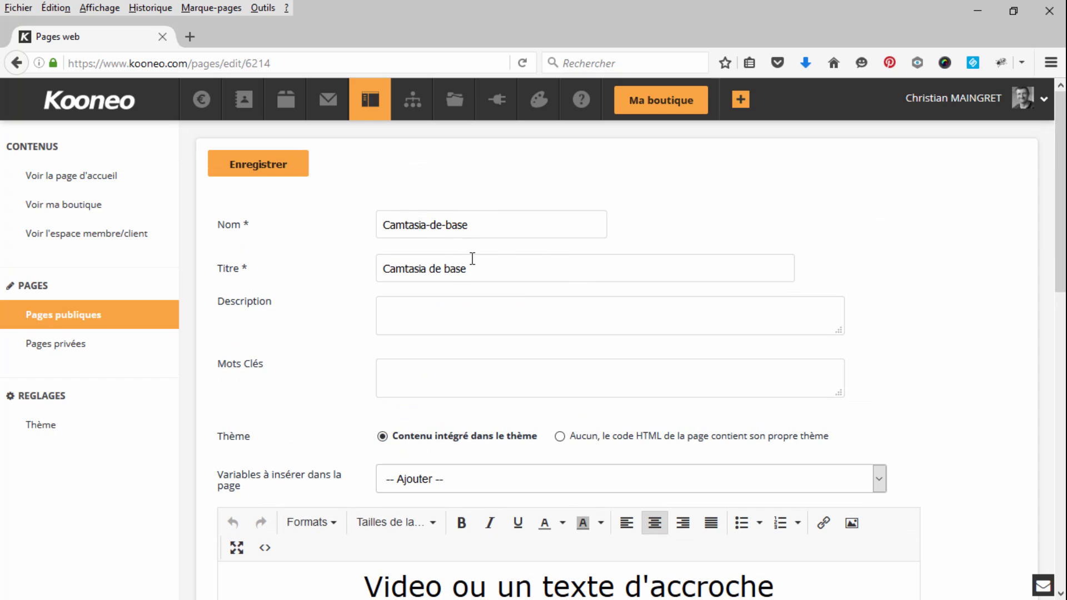
click(498, 103)
click(66, 205)
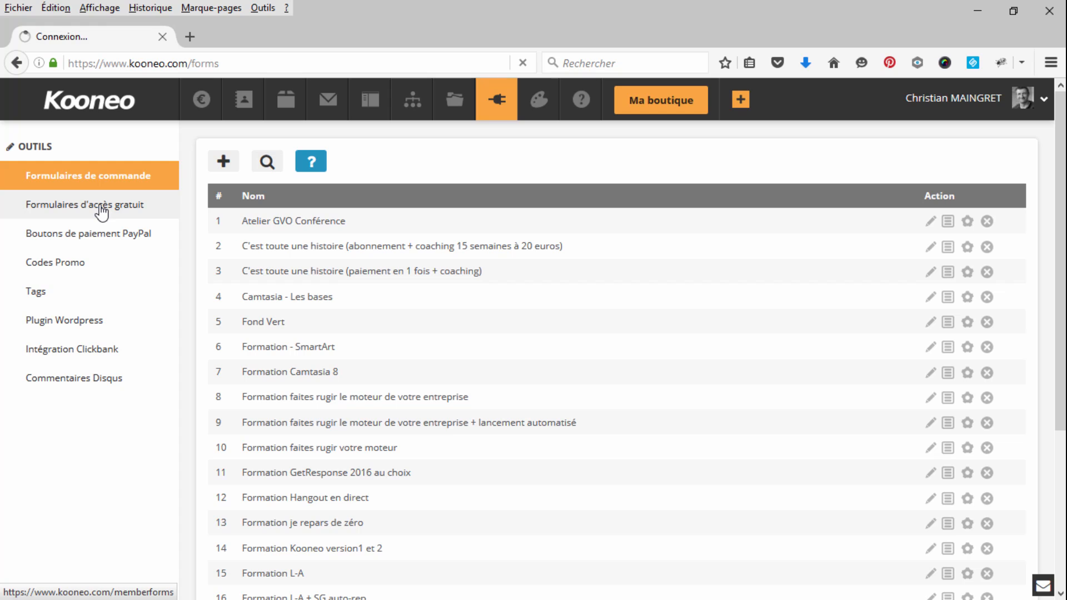
click(965, 223)
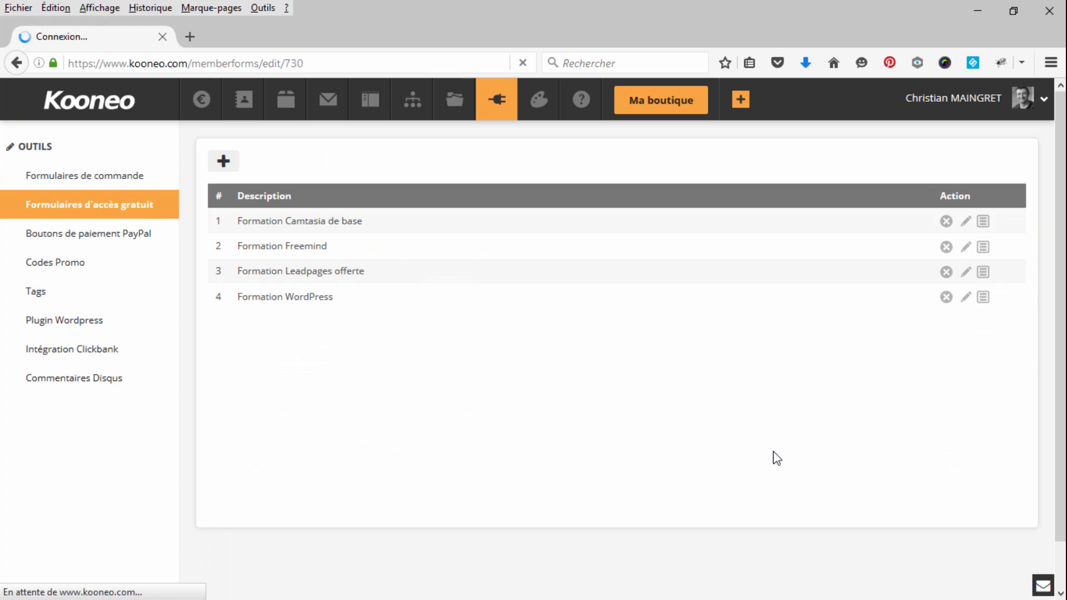
click(333, 257)
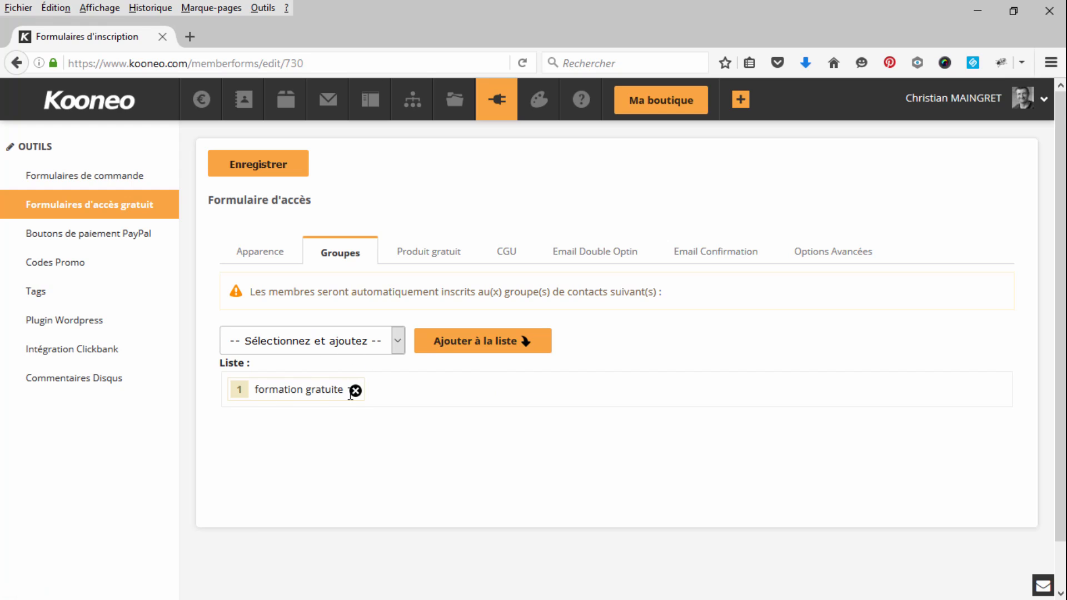
click(355, 391)
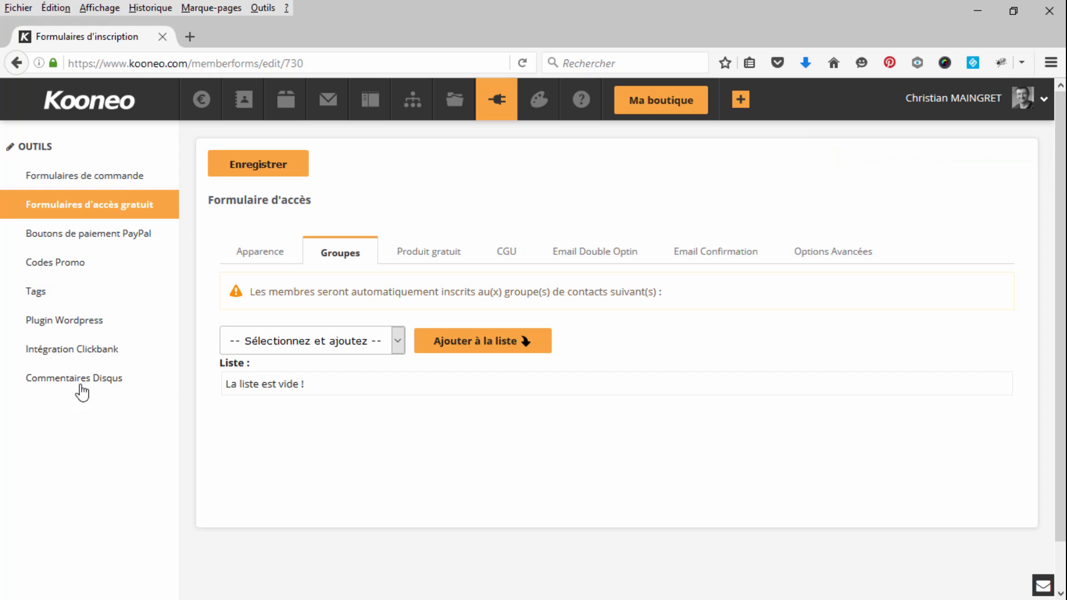
Create and save a new contact group named "Camtasia - les bases".
click(506, 88)
click(240, 111)
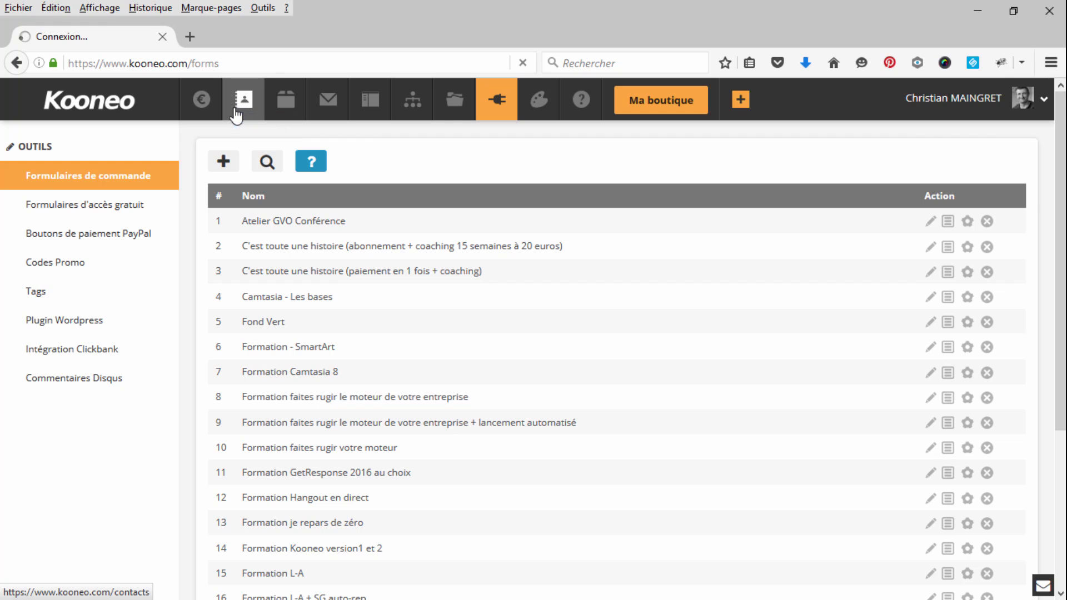
click(76, 435)
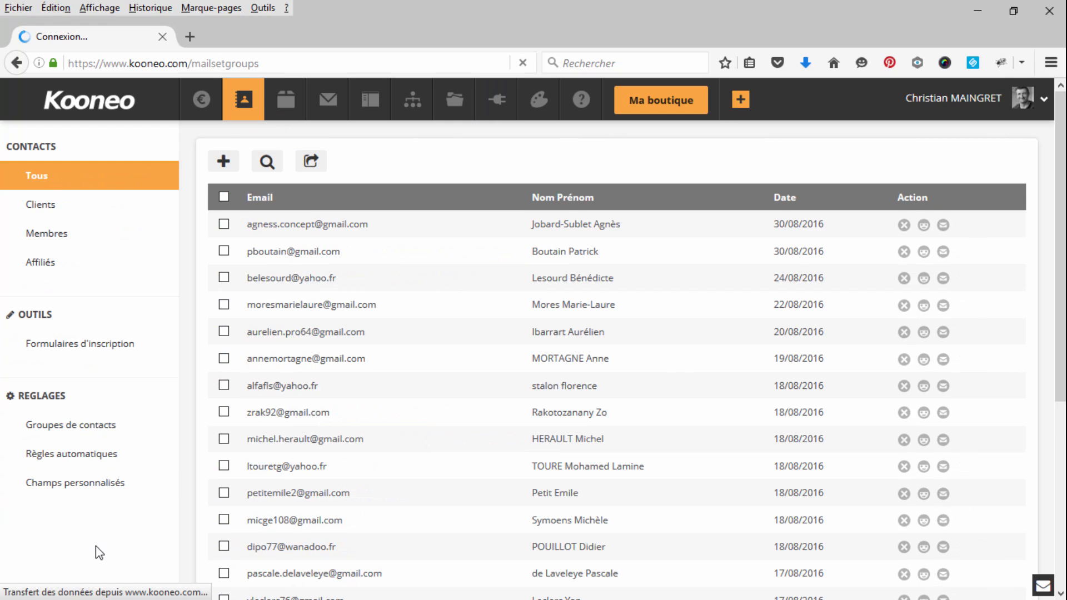
click(222, 161)
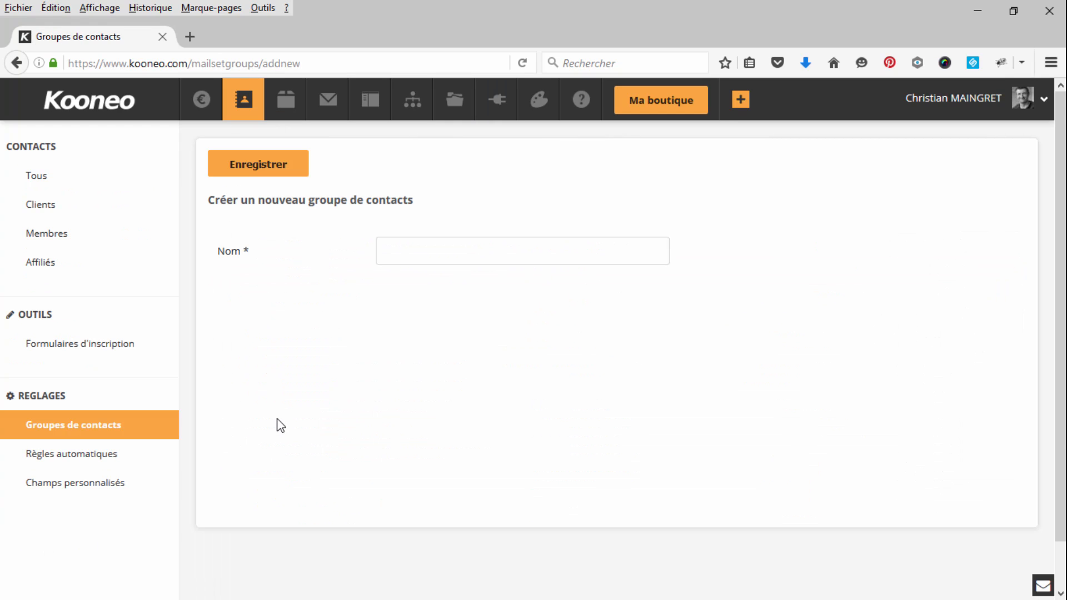
click(459, 261)
text(Camtasia - les bases)
click(276, 177)
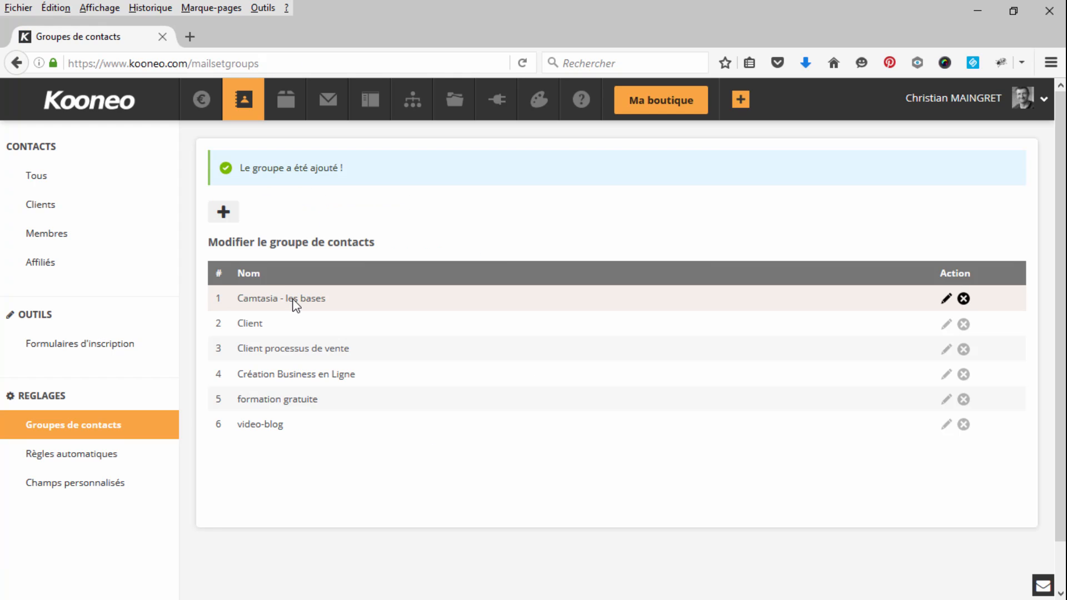
Add the "Camtasia - les bases" group to the contact groups of the free access form "Formation Camtasia de base".
click(499, 101)
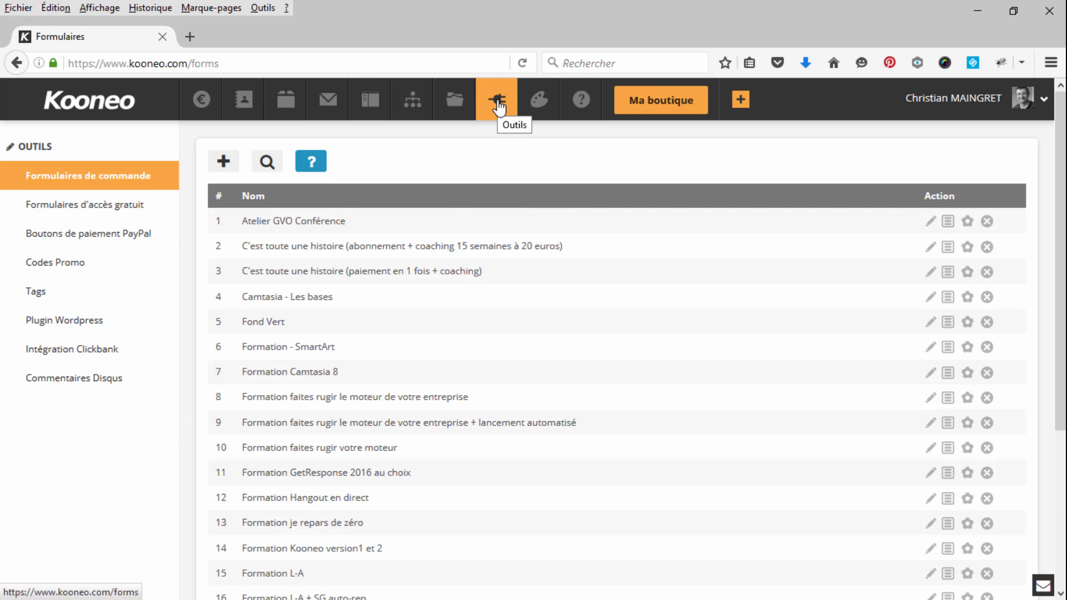
click(72, 207)
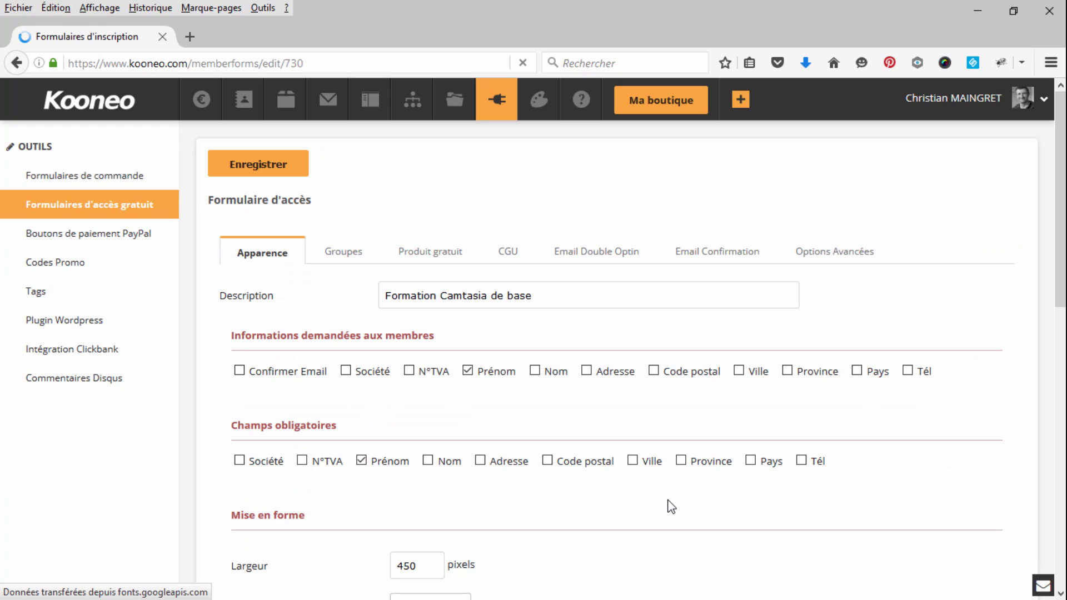
click(350, 256)
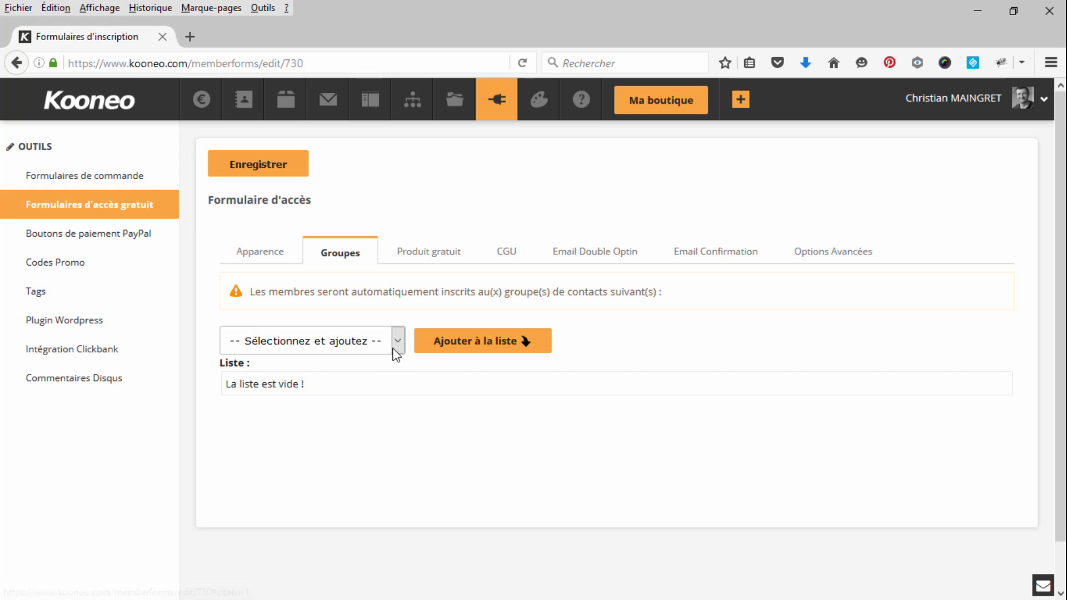
click(397, 341)
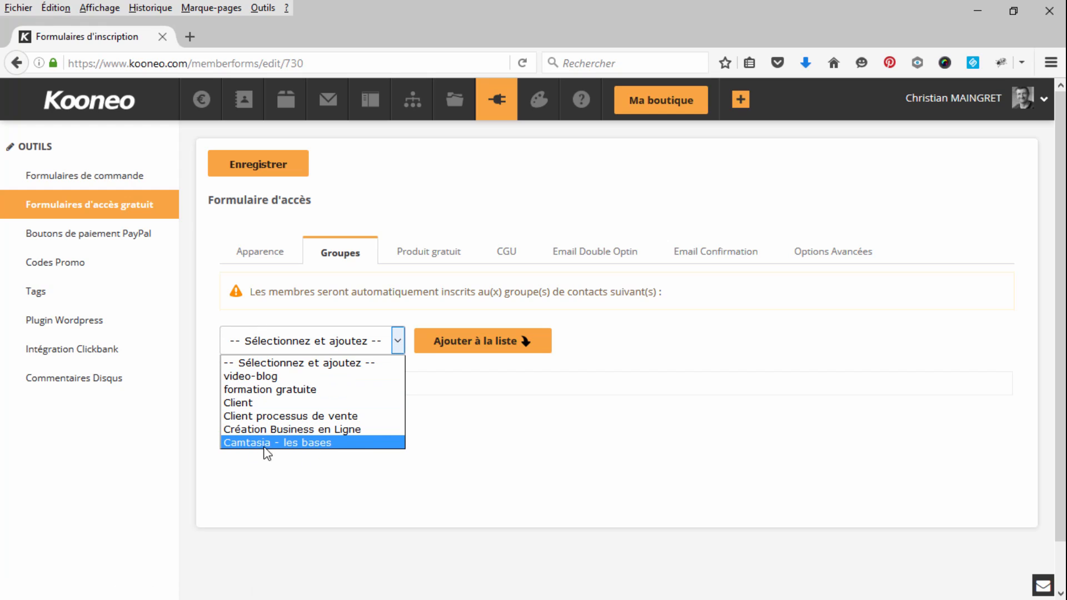
click(295, 443)
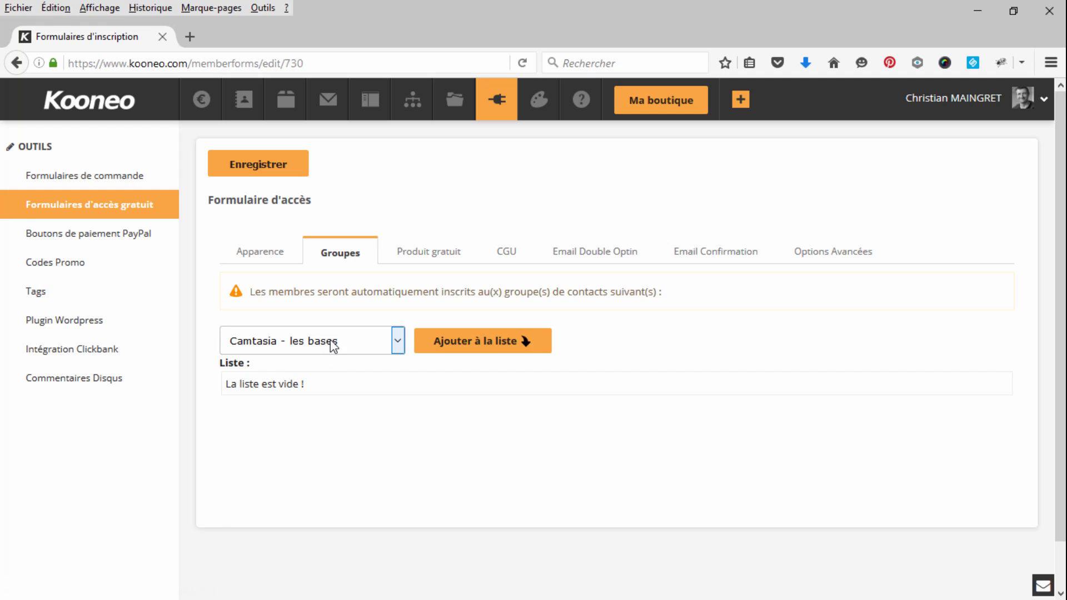
click(509, 342)
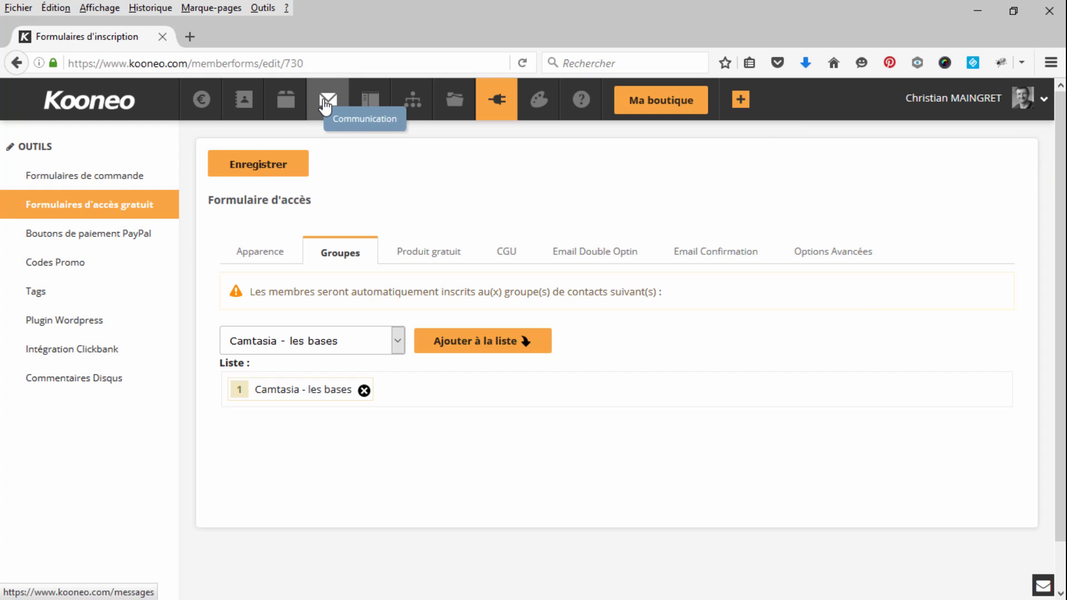
Start a new automatic mailing message for the recipient group "Camtasia - les bases".
click(327, 103)
click(83, 288)
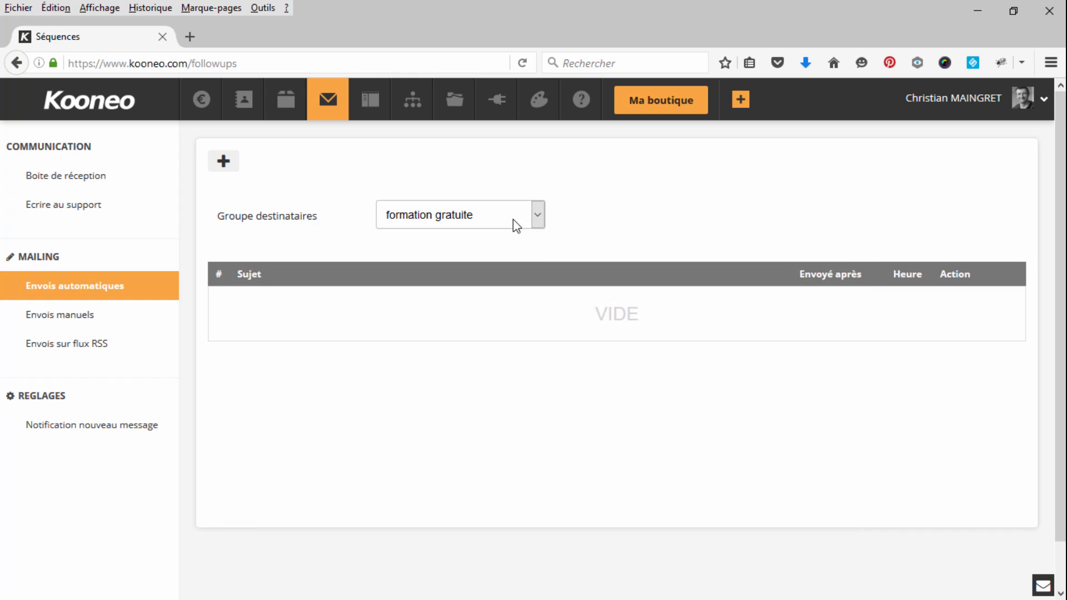
click(537, 217)
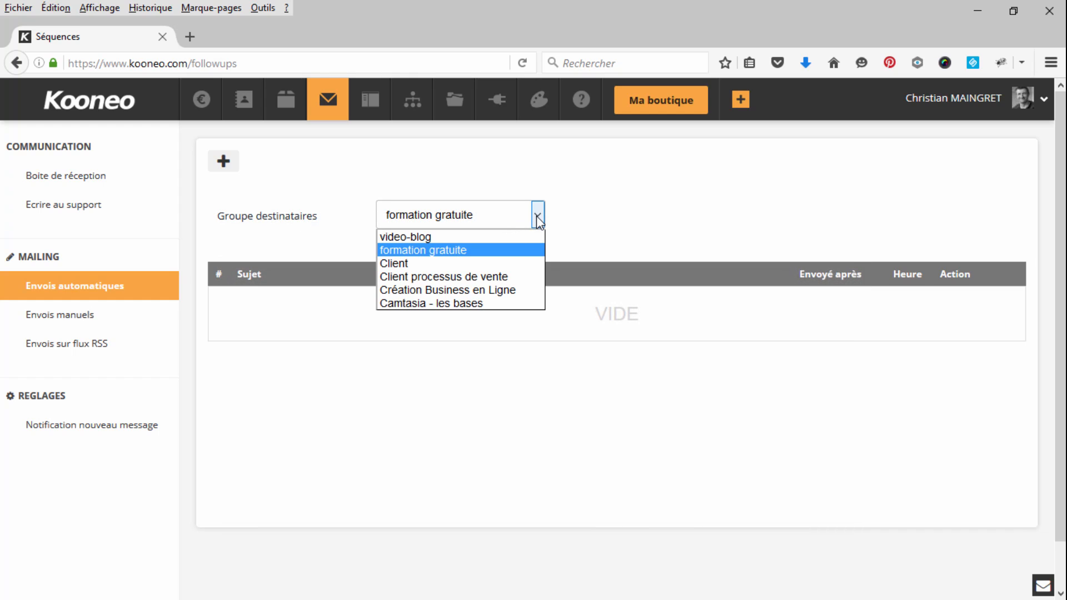
click(491, 307)
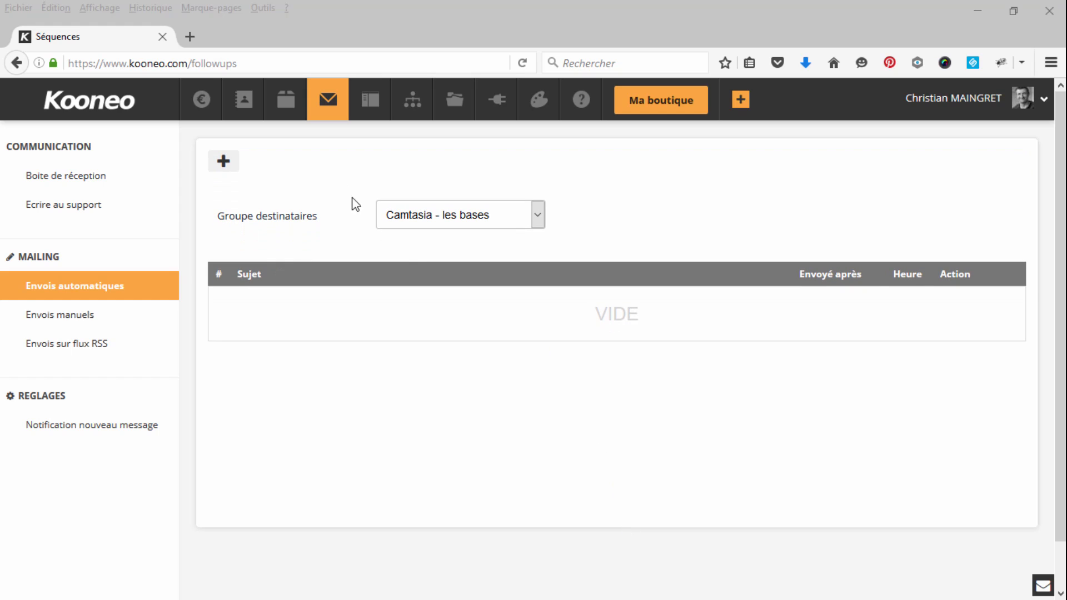
click(224, 160)
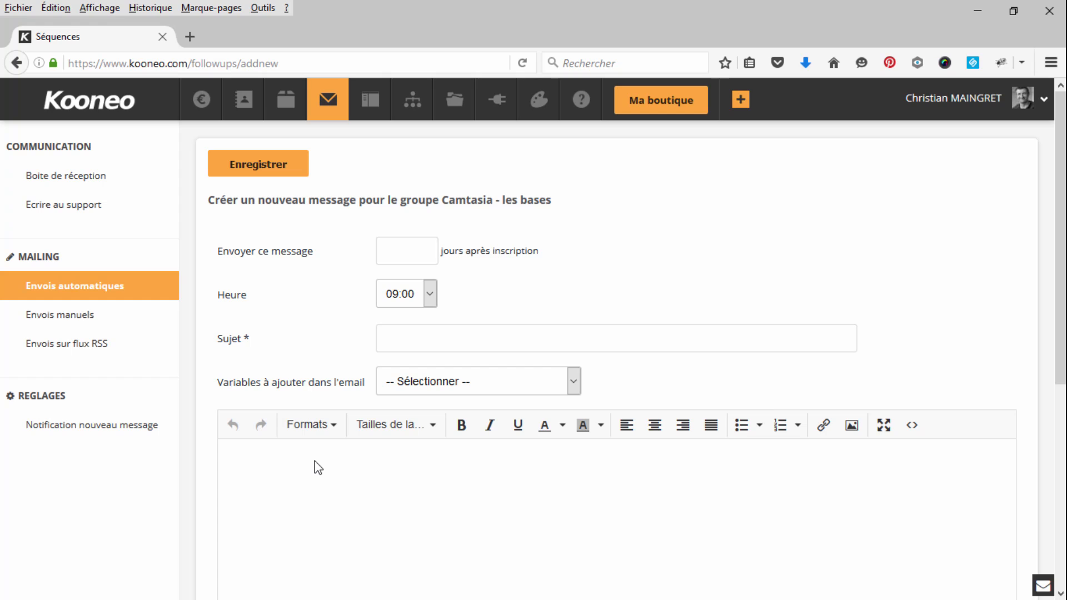
Schedule the message 1 day after signup at 07:00 with the subject "La formation camtasia vous convient-elle ?".
click(434, 249)
text(1)
click(431, 291)
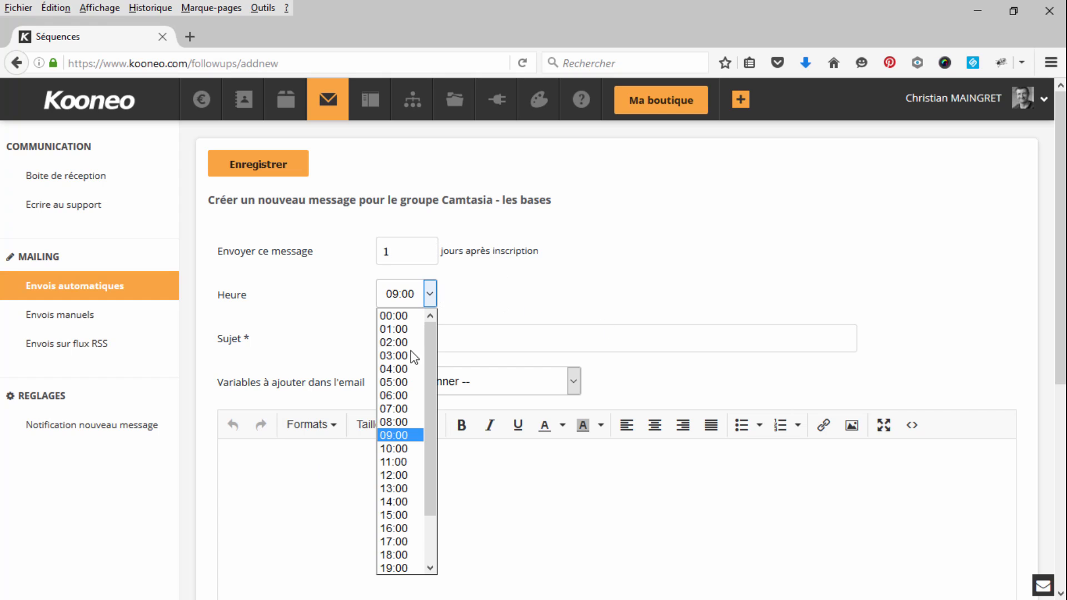
click(398, 408)
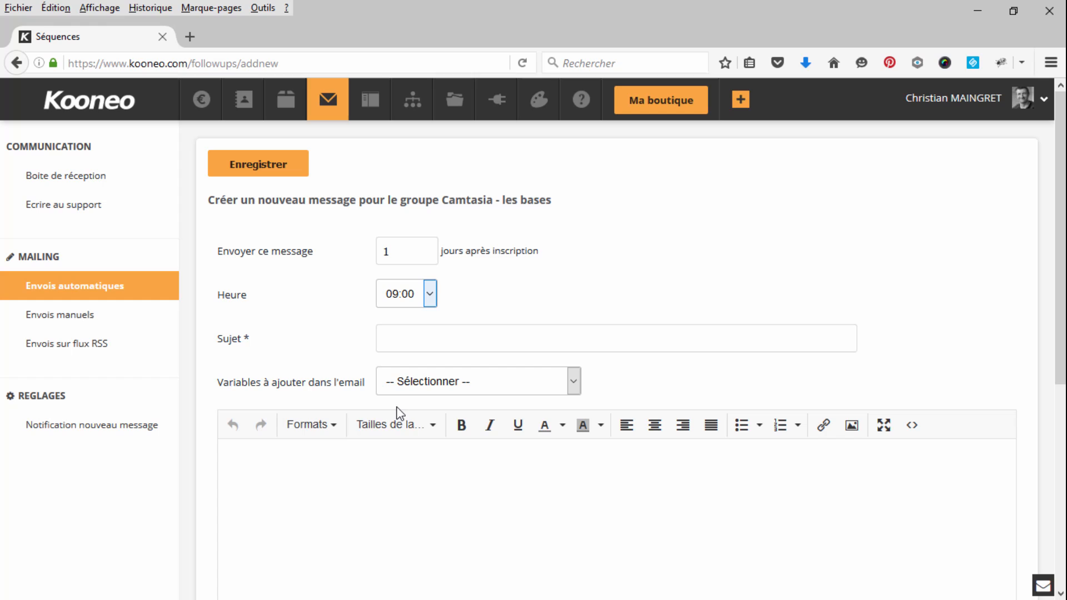
click(509, 341)
text(La formation camtasia vous convient-elle ?)
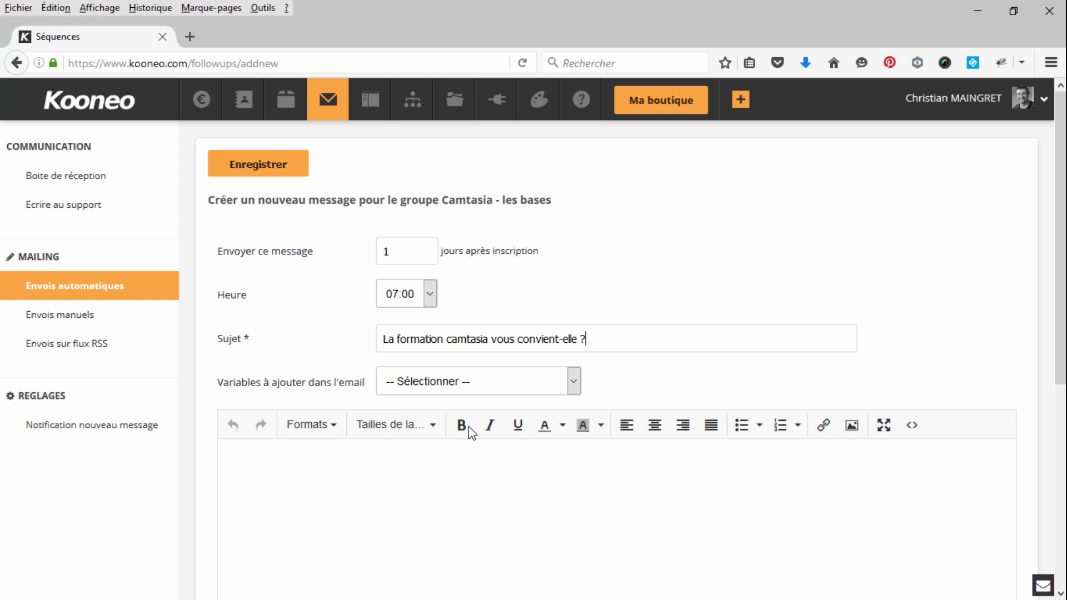
Greet with "Bonjour" and the Prénom variable in the body, followed by "Voici maintenant une journée que vous avez commencer à apprivoiser Camatasia, comment cela se passe-t-il ?".
click(362, 479)
text(Bonjour)
click(573, 381)
click(423, 428)
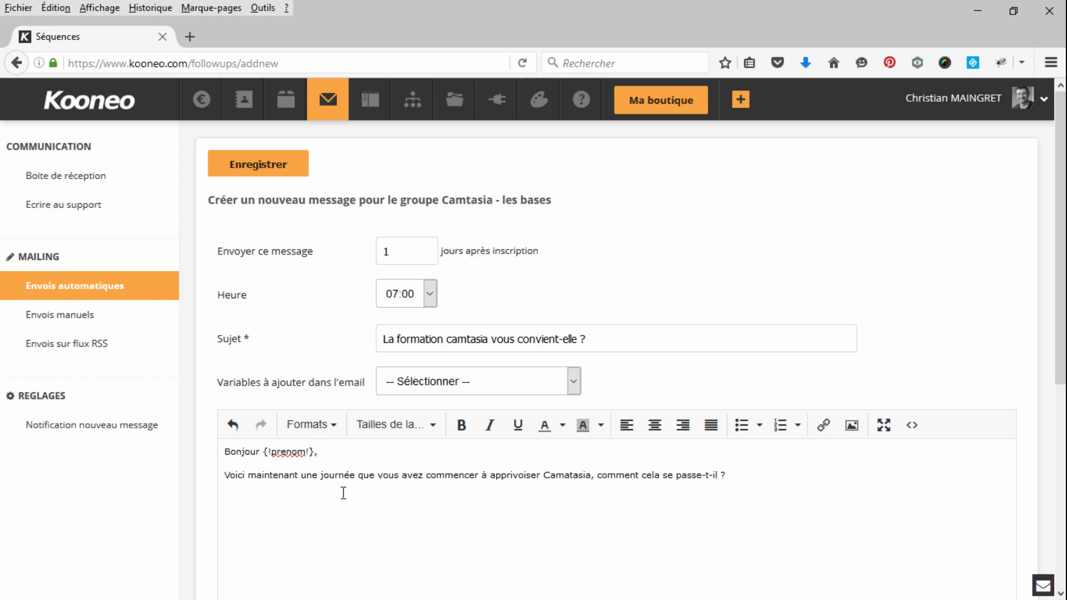
Add the paragraph "Nous sommes à votre disposition pour toutes questions." to the message body.
click(763, 471)
key(Return)
text(Nous sommes à votre disposition pour toutes questions)
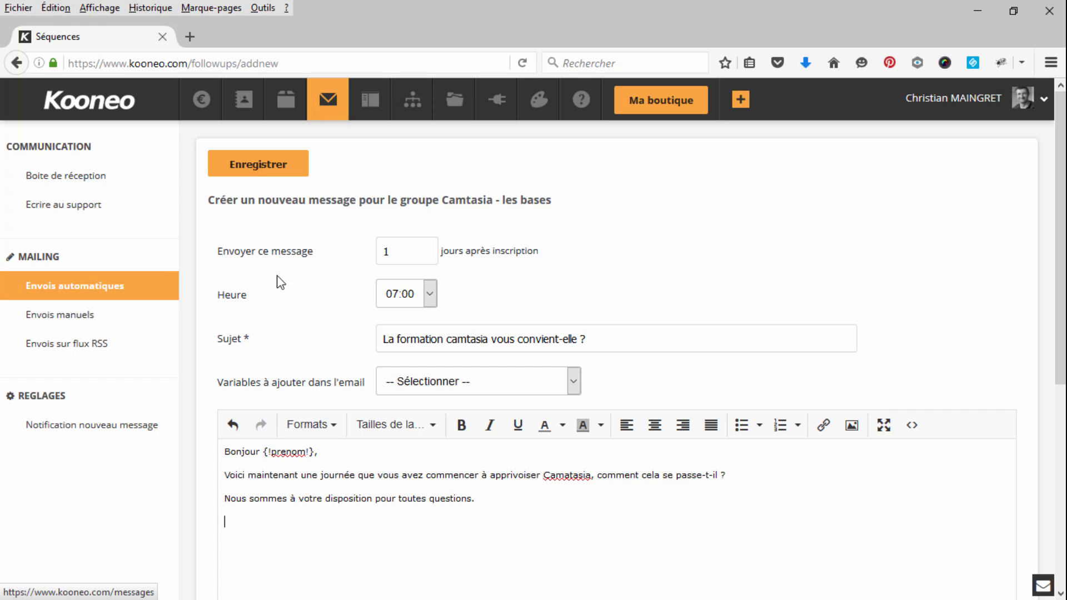
Add "Pour cela utilisez la messagerie de l'espace membres en cliquant sur l'enveloppe dans la barre du haut." to the body and save the message.
text(Pour cela utilisez la messagerie de l'espace membres en cliquant sur l'enveloppe dans la barre du haute)
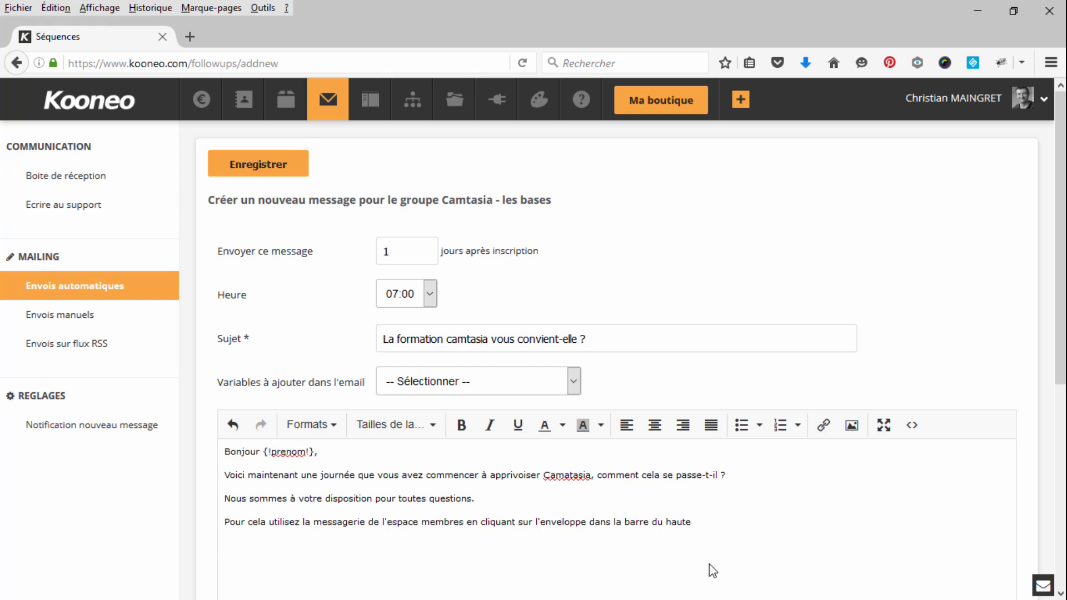
key(BackSpace)
text(.)
key(Return)
click(264, 170)
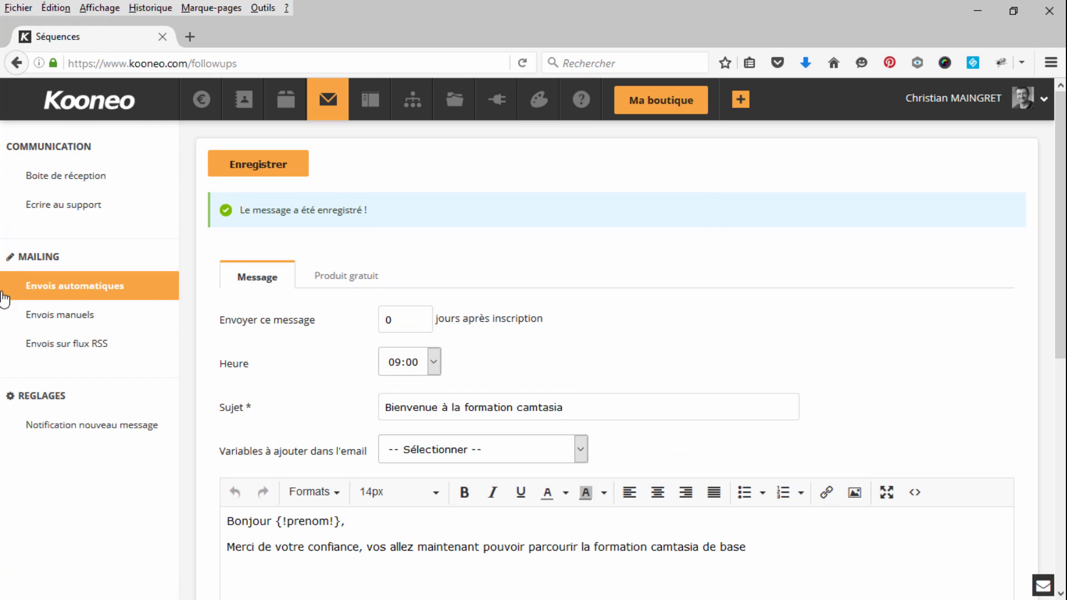
Create another automatic message sent 2 days after signup at 07:00, with the subject "Comment se passe votre première approche de camtasia ?".
click(68, 293)
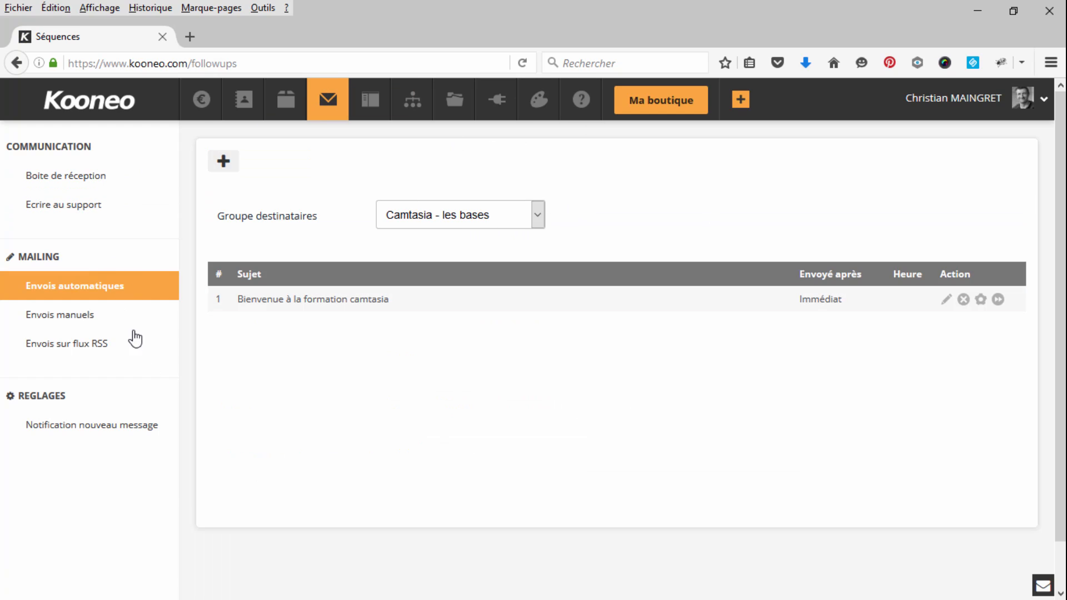
click(221, 165)
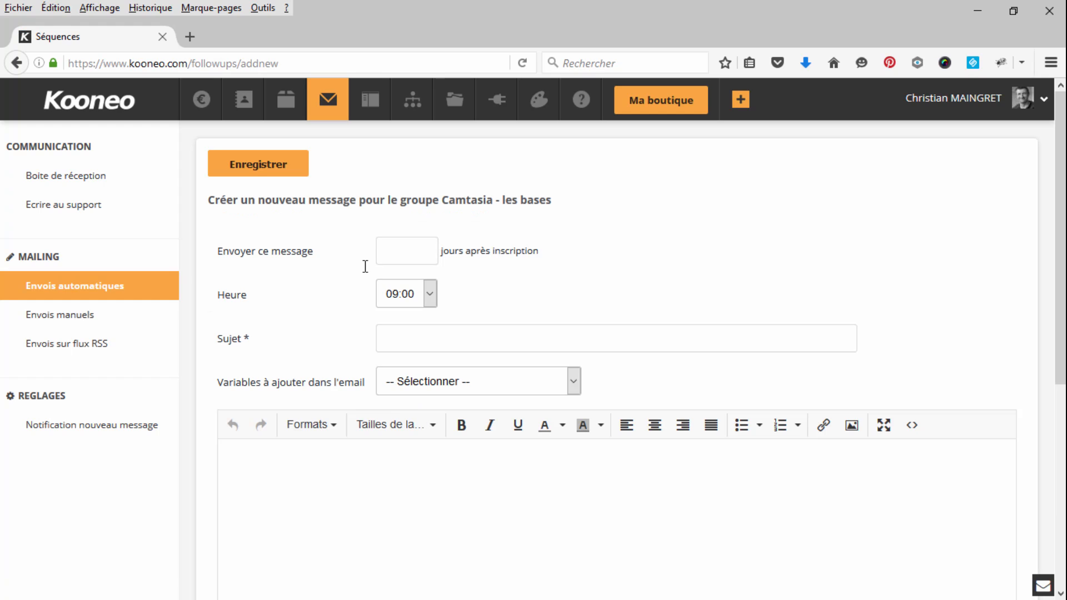
click(365, 265)
text(2)
click(401, 294)
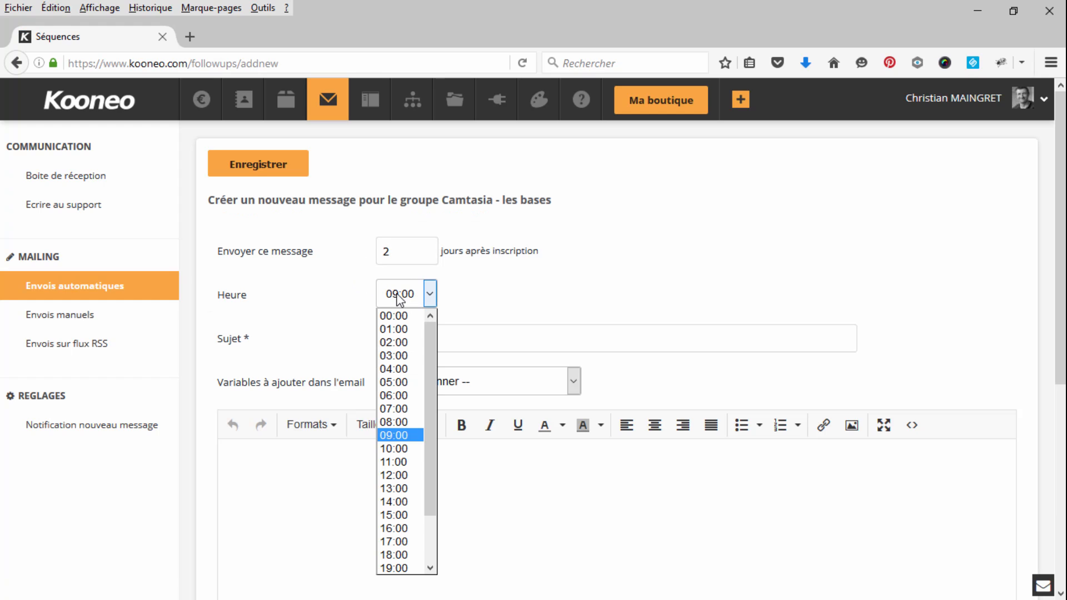
click(394, 408)
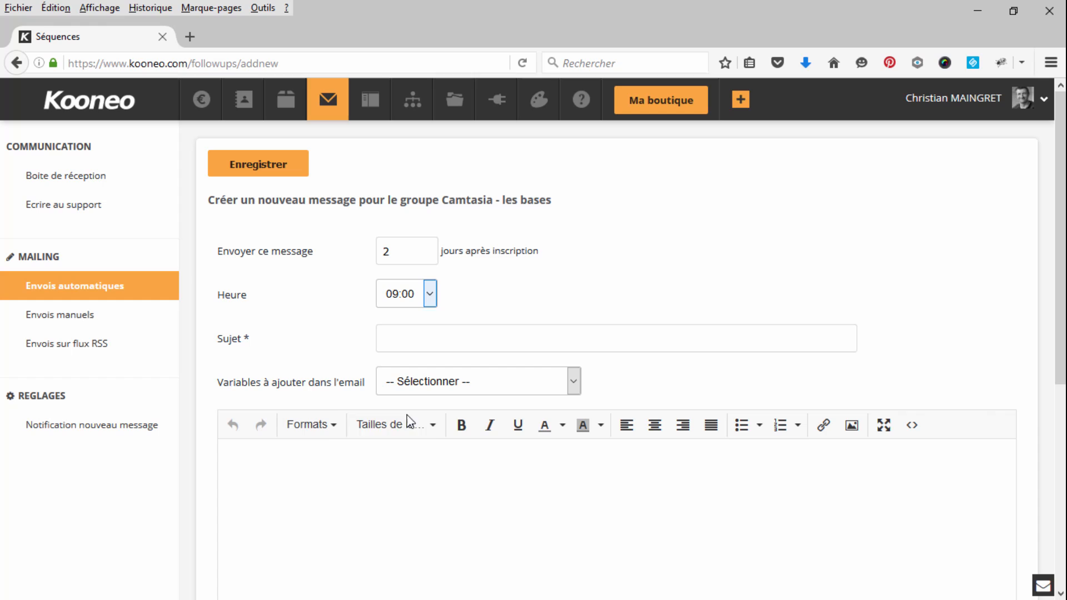
click(476, 345)
text(Comment se passe votre première approche de camtasia ?)
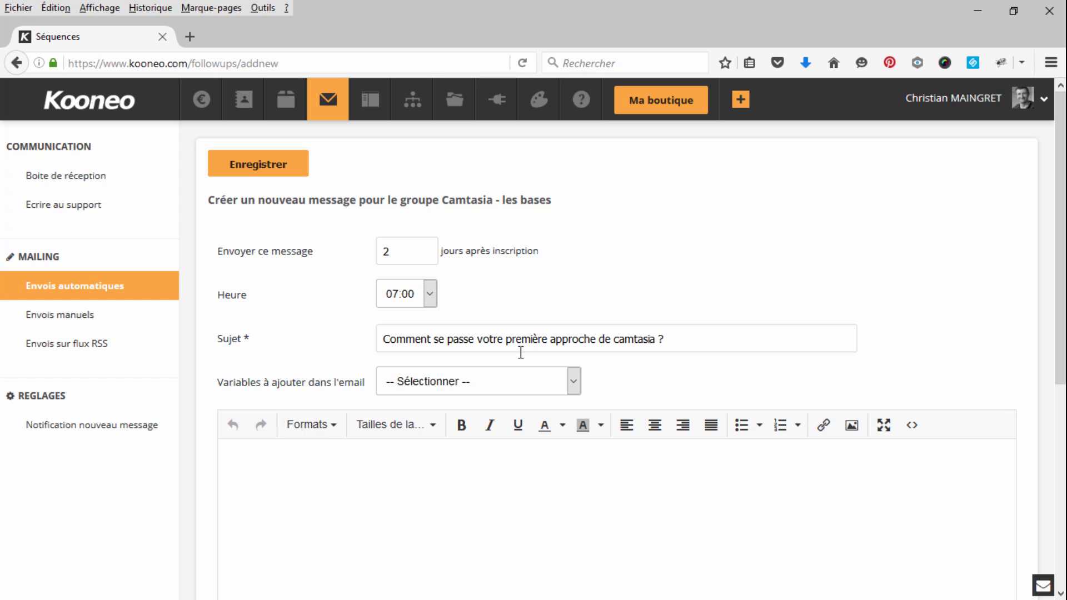
Start the message body with "Bonjour" followed by the Prénom variable.
click(411, 471)
text(Bonjour)
click(572, 383)
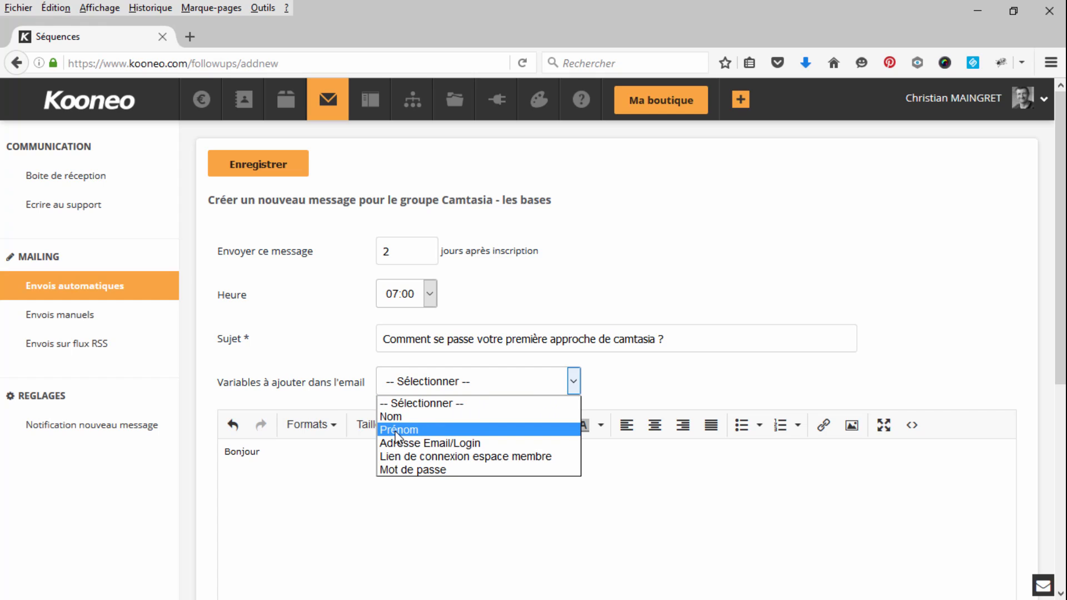
click(396, 430)
click(576, 388)
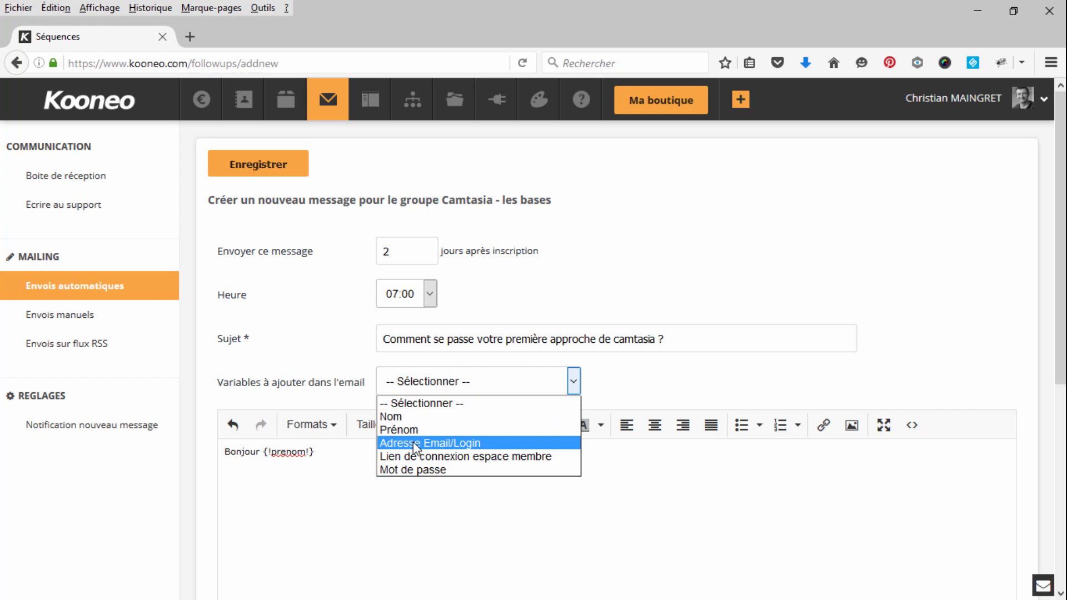
click(344, 453)
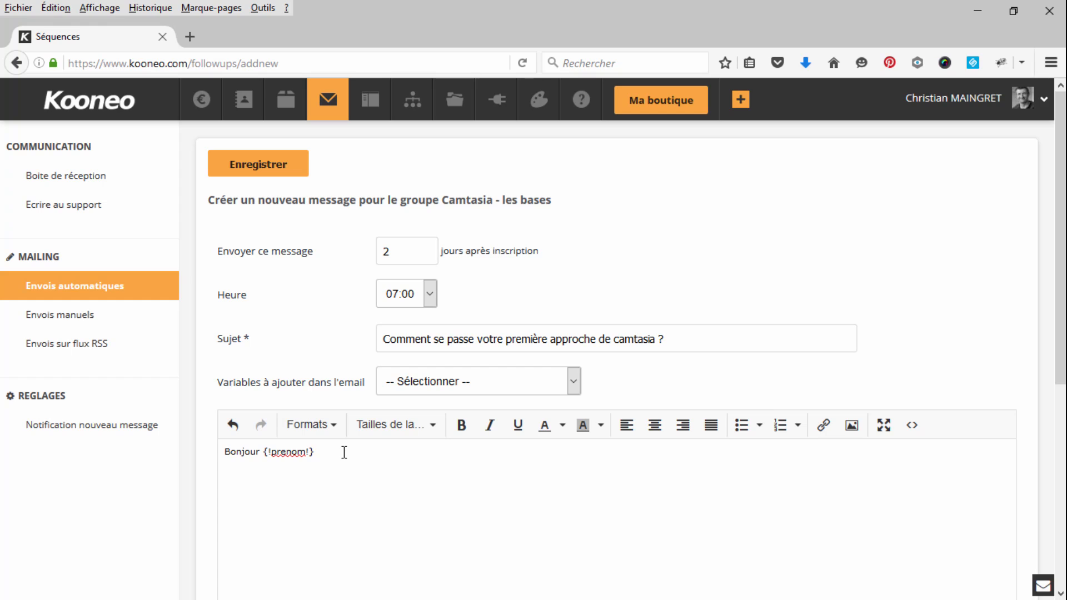
Insert the Adresse Email/Login, Lien de connexion espace membre and Mot de passe variables on a new line below the greeting.
key(Return)
click(558, 379)
click(451, 441)
click(573, 381)
click(434, 459)
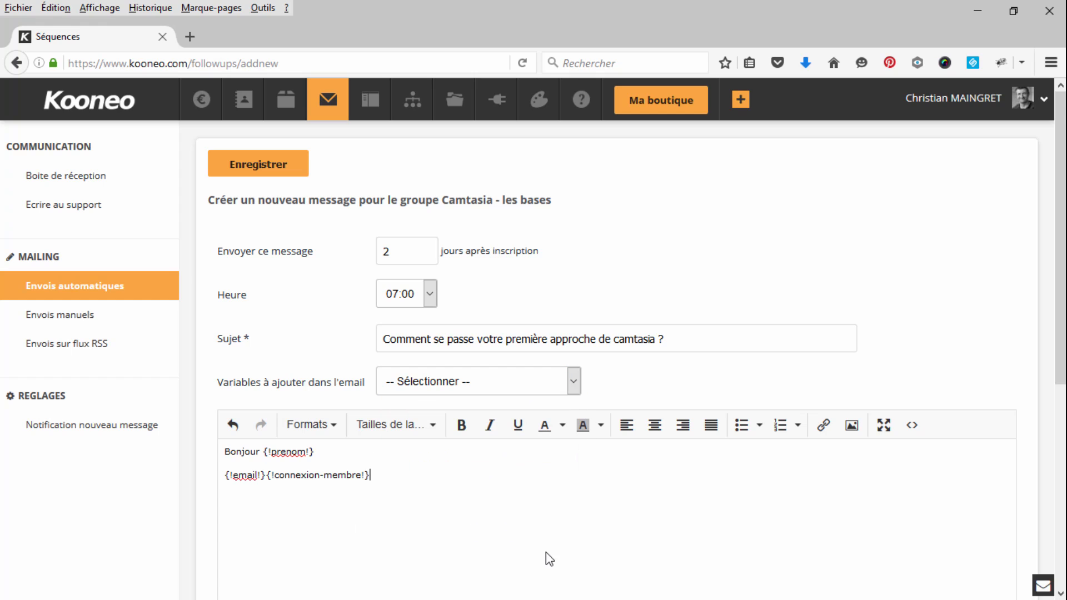
click(573, 381)
click(445, 470)
Put the email, member login link and password variables each on its own line.
click(268, 474)
key(Return)
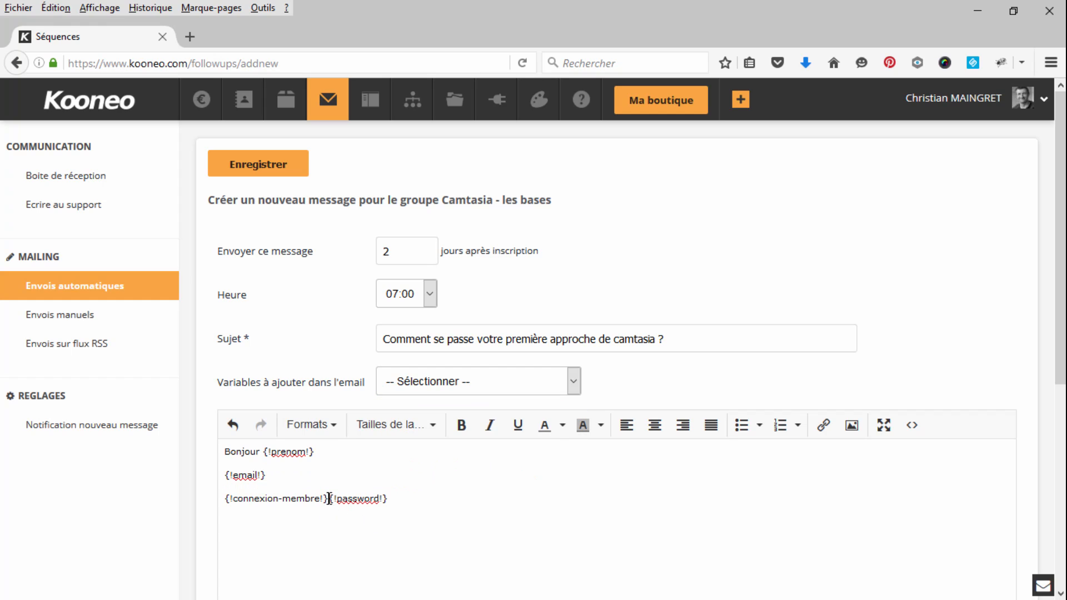
click(329, 499)
key(shift+Return)
key(Return)
Move the email variable to its own line between the member login link and the password variable.
drag(266, 475, 224, 475)
key(ctrl+c)
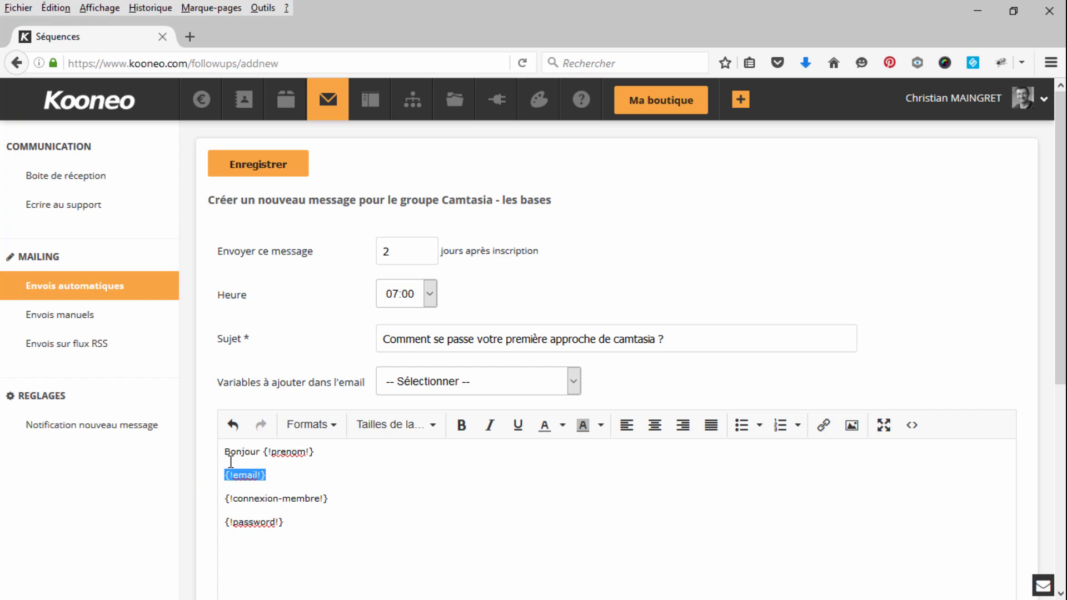
key(Delete)
click(350, 499)
key(Return)
key(ctrl+v)
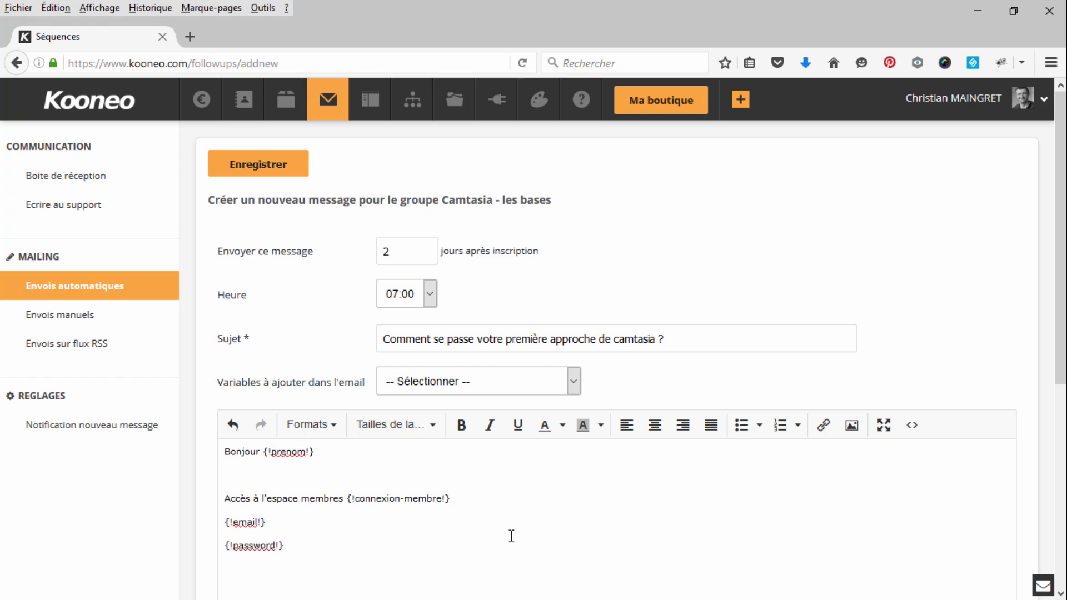
Label the variable lines "Accès à l'espace membres :", "Courriel :" and "mot de passe :", and save the message.
text(:)
click(231, 522)
text(Courriel :)
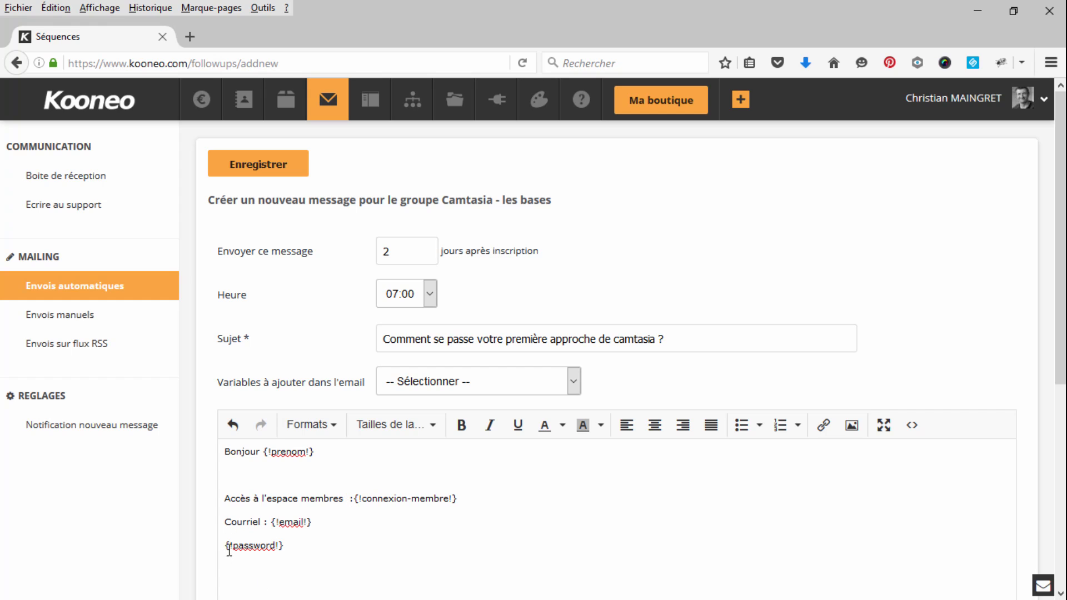
click(229, 547)
text(mot de passe :)
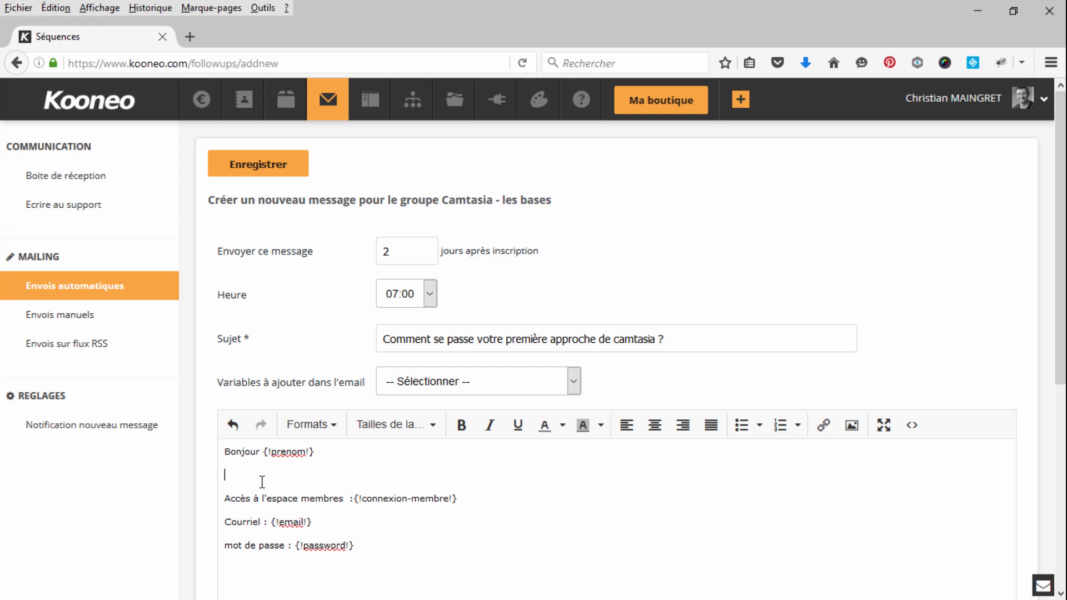
scroll(786, 494, down, 4)
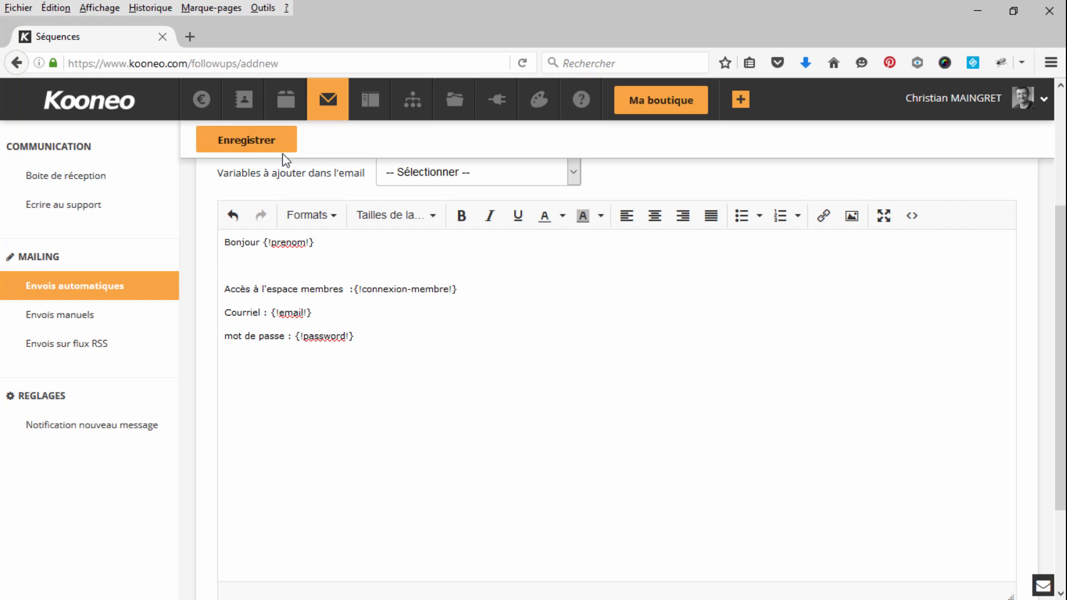
click(260, 148)
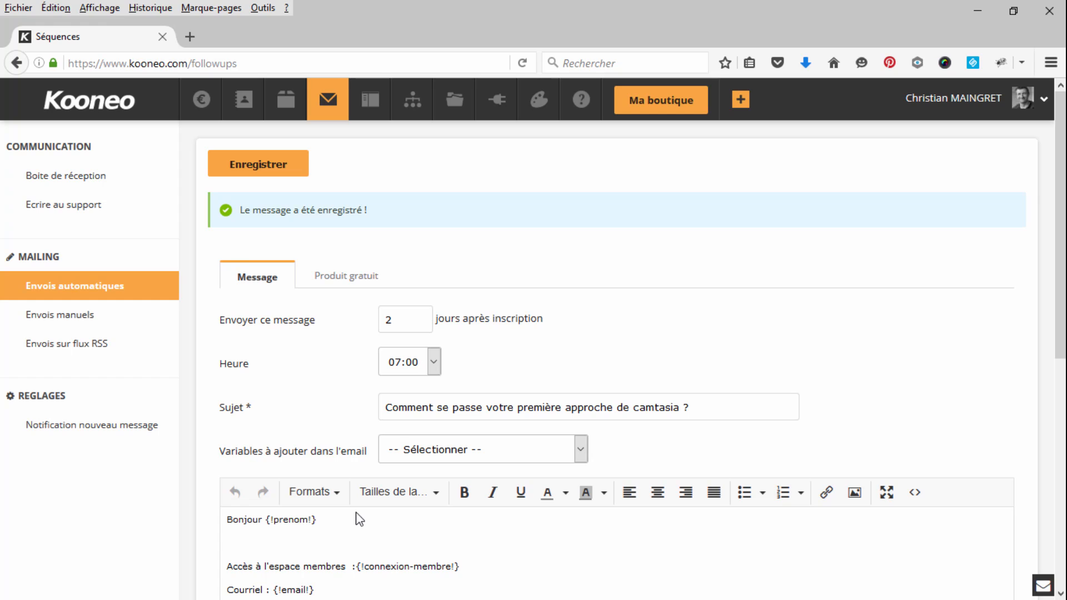
Return to the list of automatic messages and send a test of "Bienvenue à la formation camtasia".
click(101, 293)
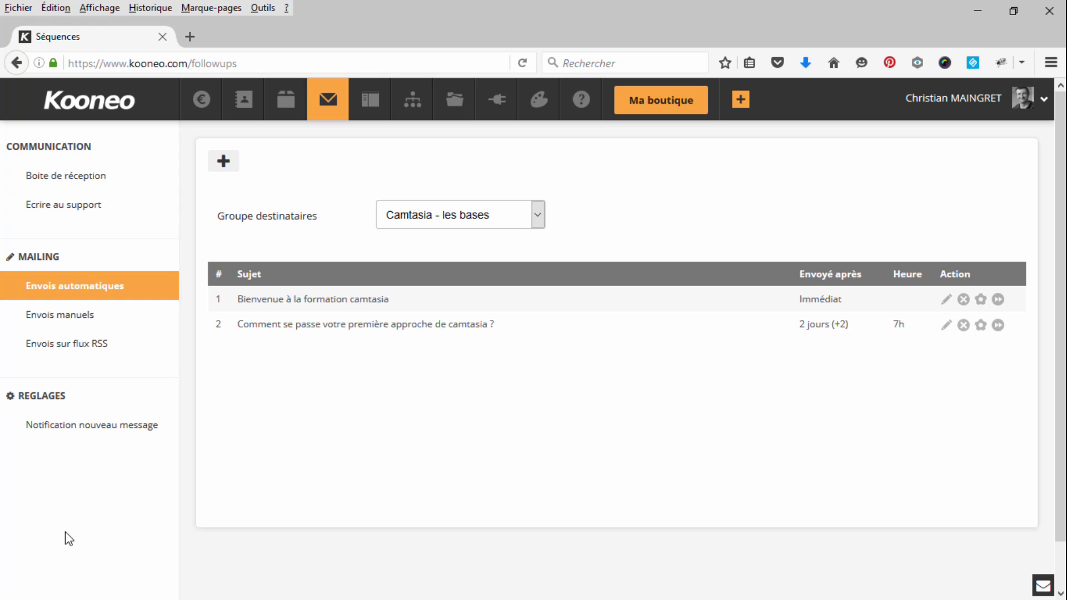
click(981, 300)
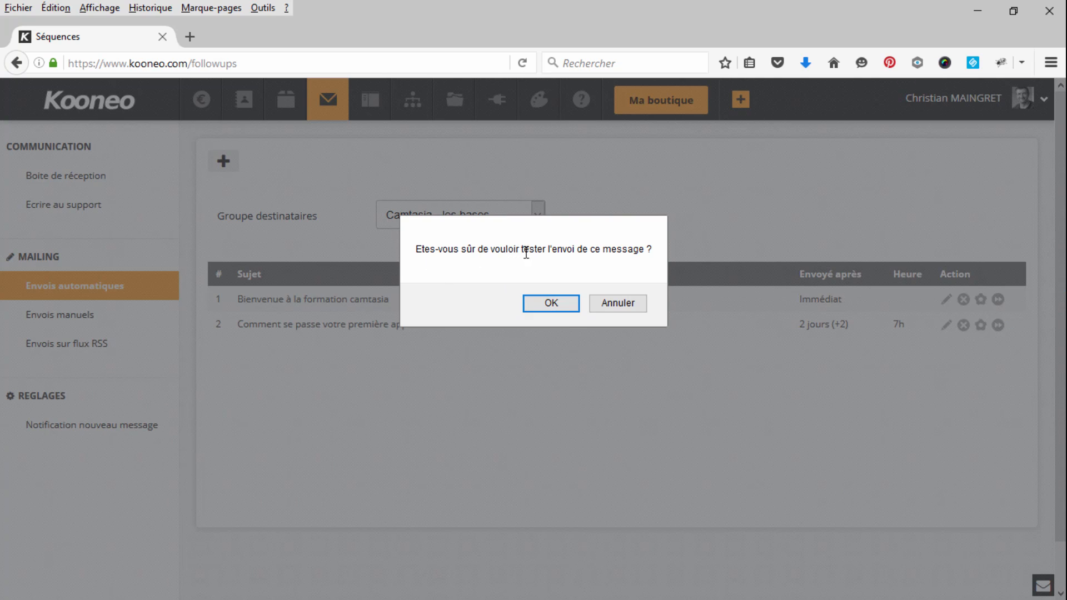
click(553, 305)
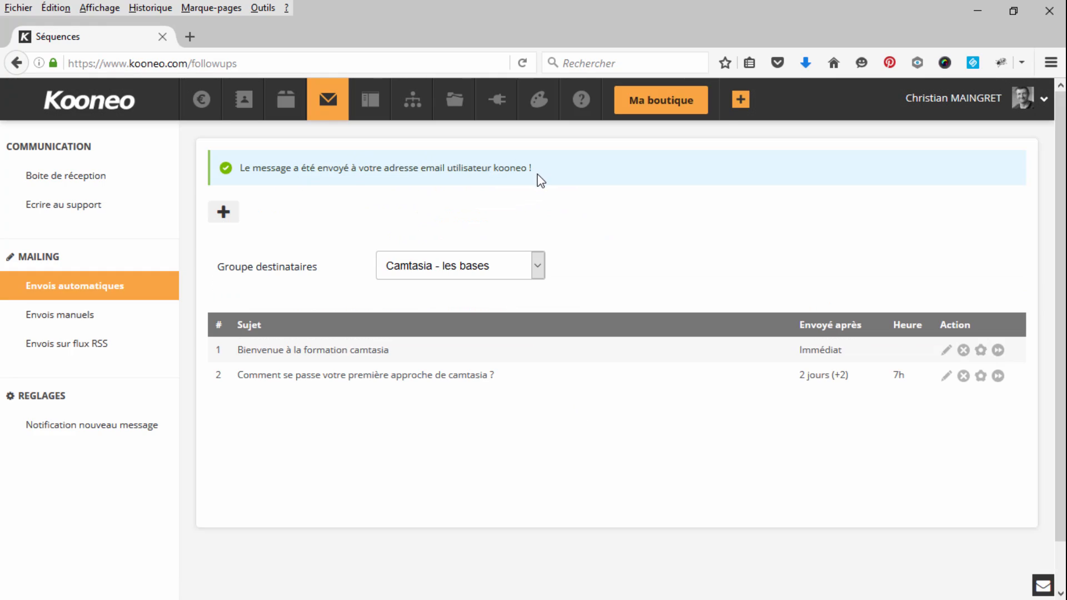
Switch to FastStone Editor to review the captured test email, close it, and view the message in the member mailbox before dismissing that window.
key(alt+Tab)
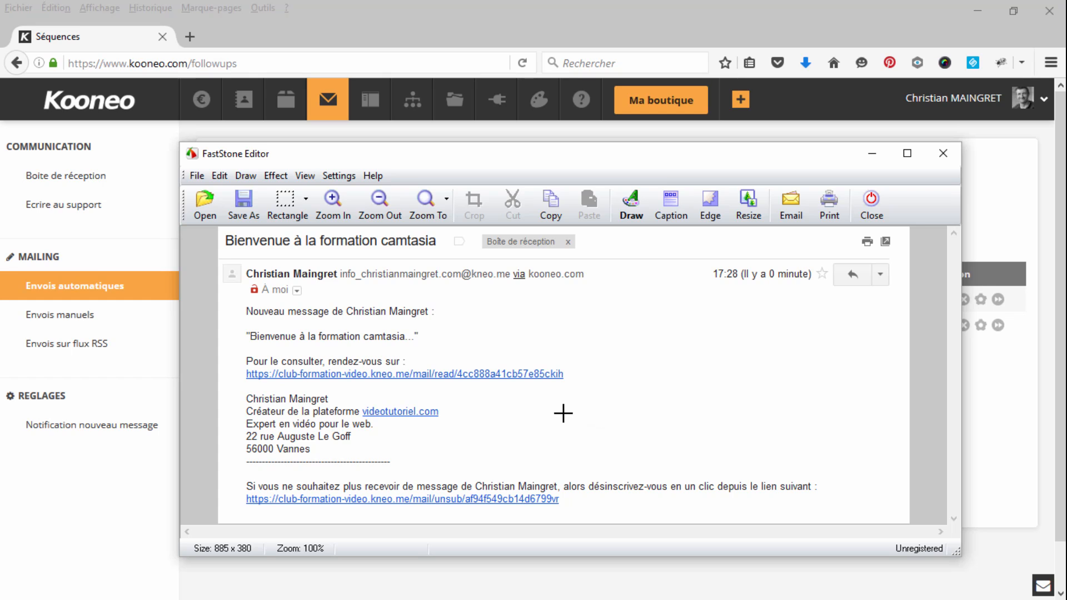
click(943, 153)
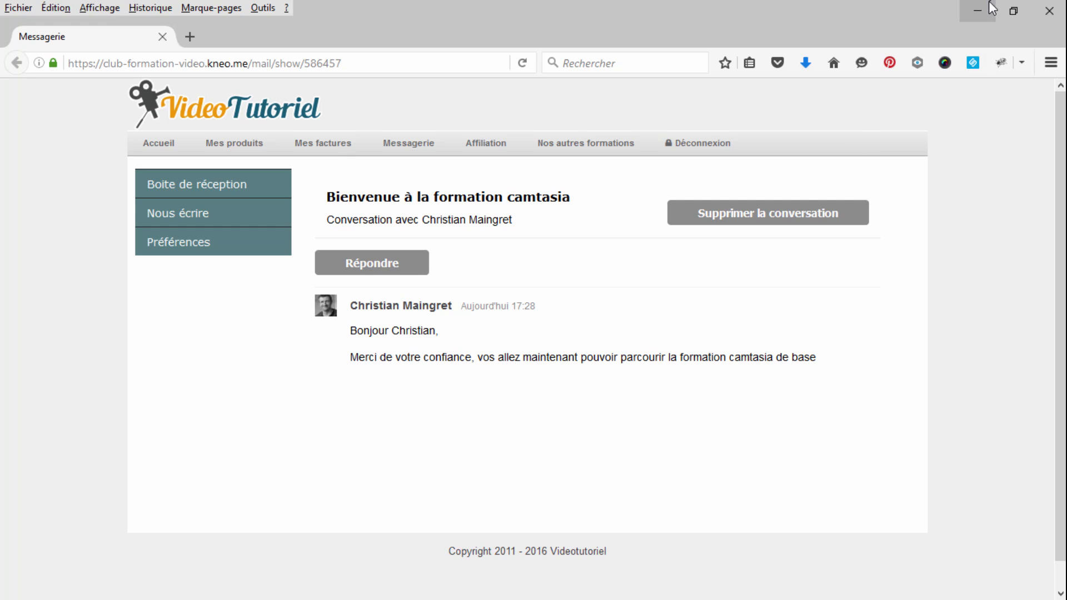
click(977, 11)
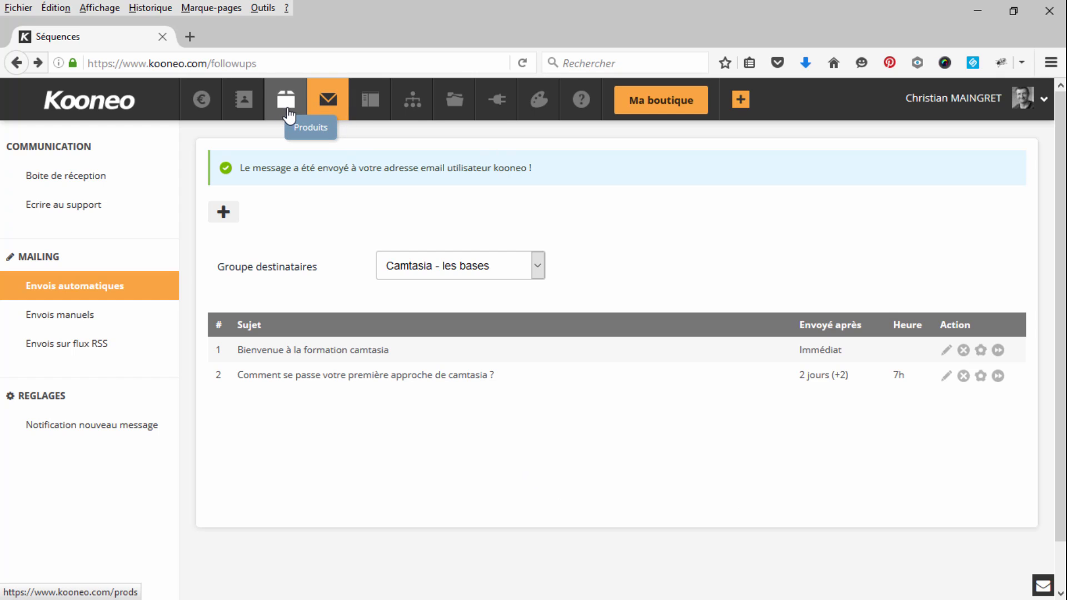
Open the public page "Camtasia de base" from the web pages list and activate the first-name field of its signup form.
click(367, 108)
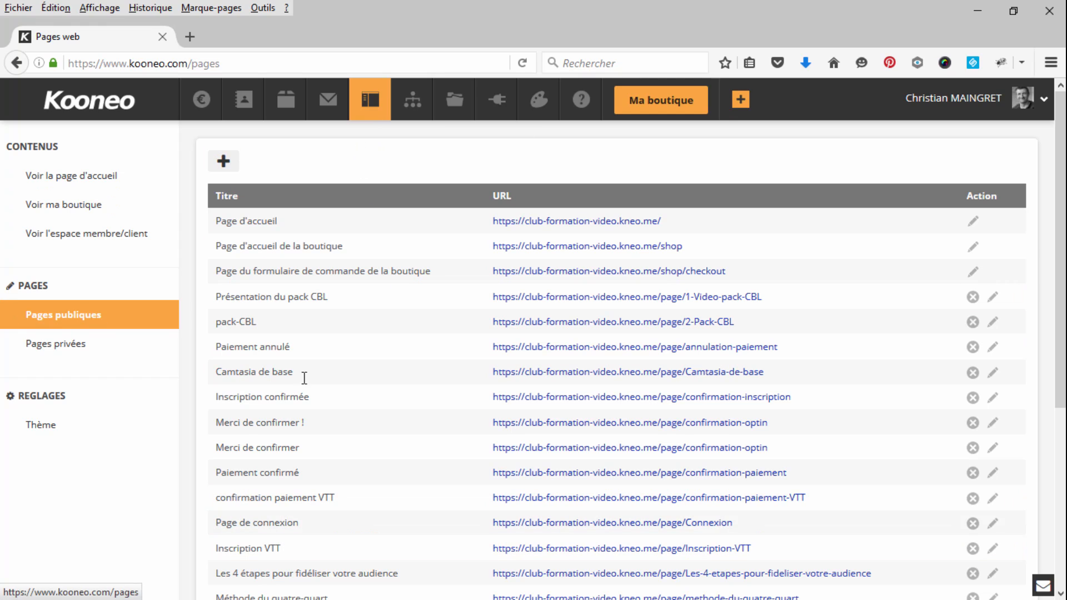
click(694, 378)
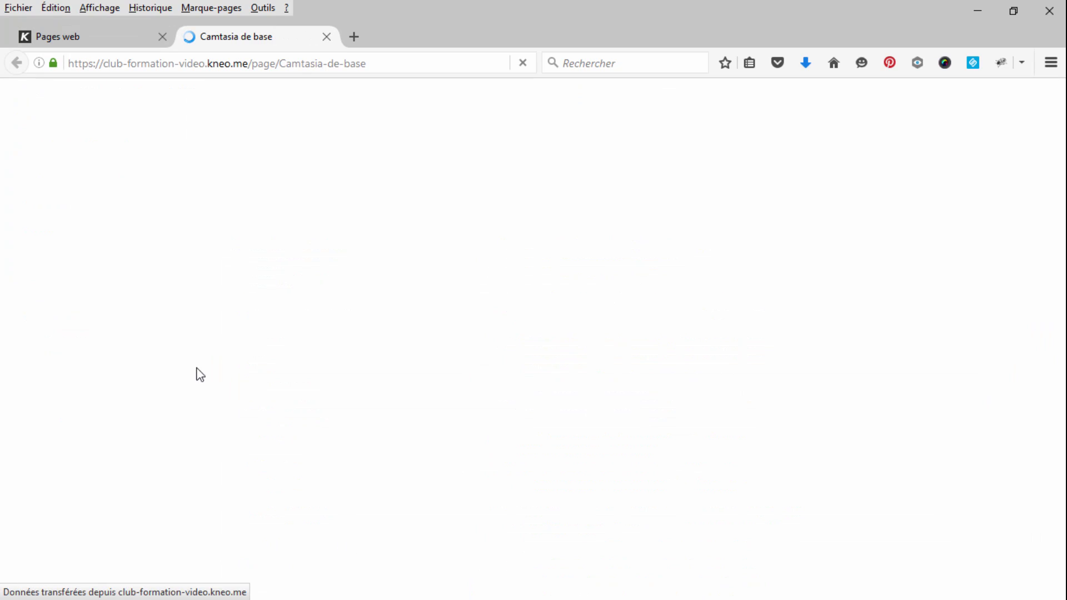
click(449, 293)
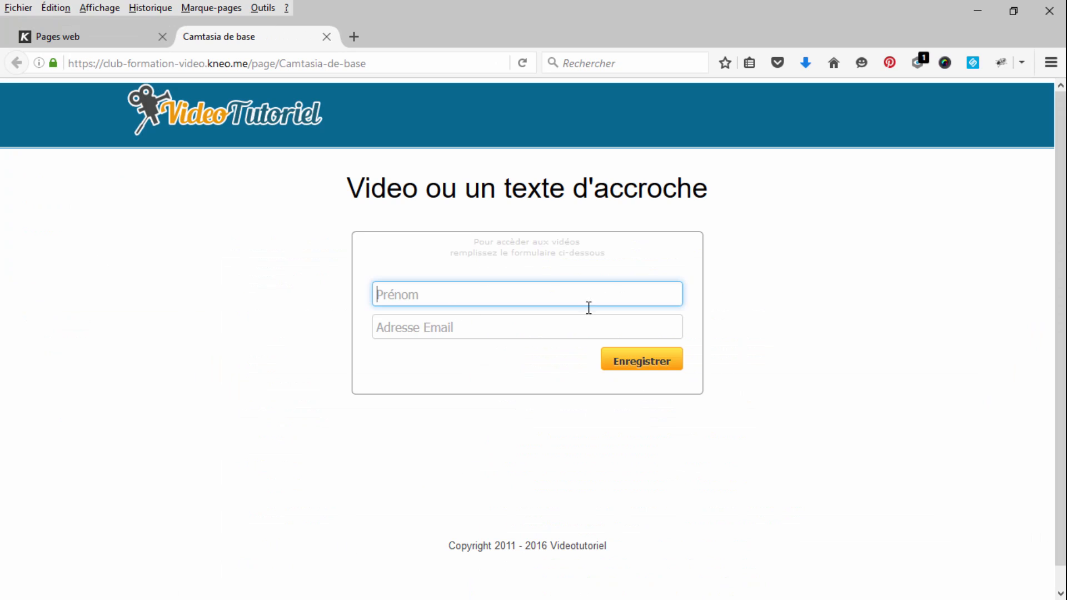